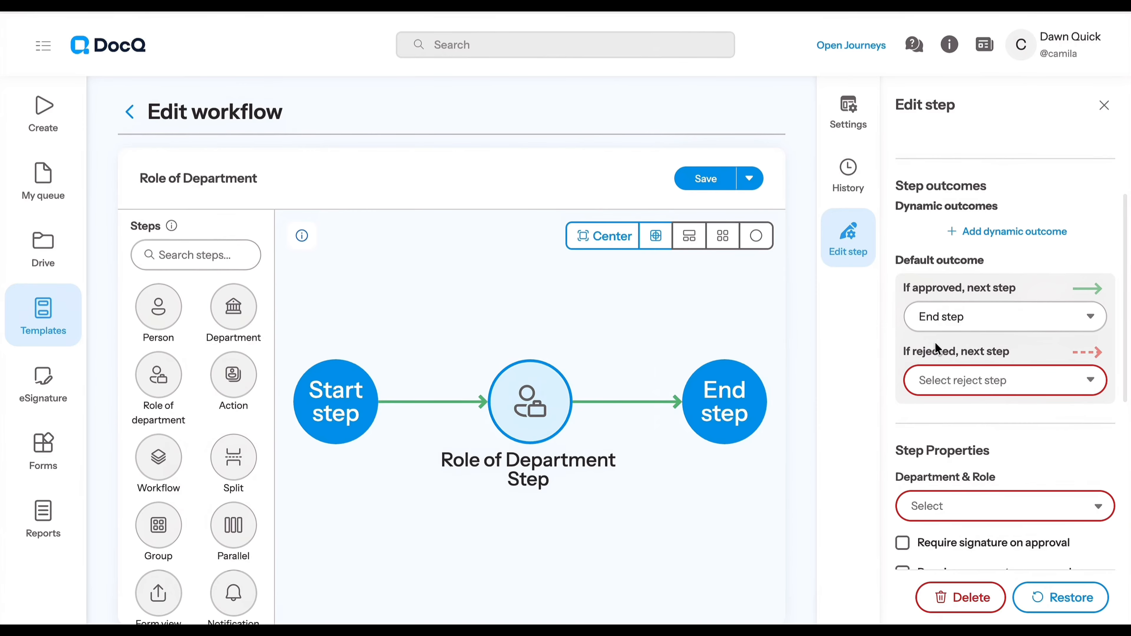
Route the step's rejected outcome to the End step and assign its Department & Role to Marketing / Marketing Manager
left_click(979, 374)
left_click(939, 447)
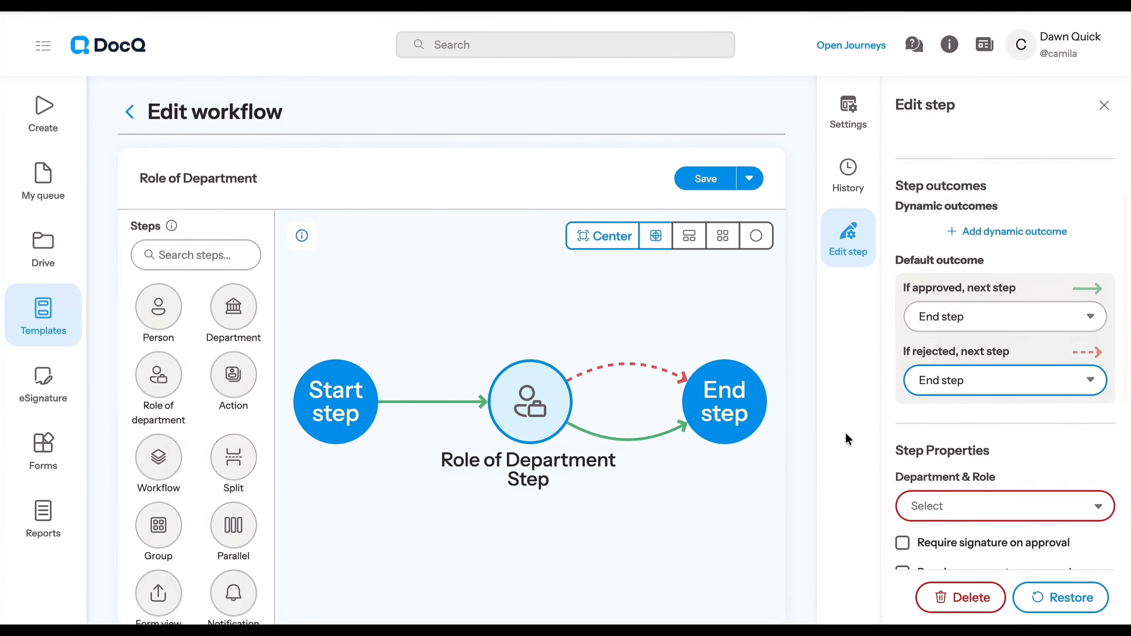
scroll(933, 404, "down", 1)
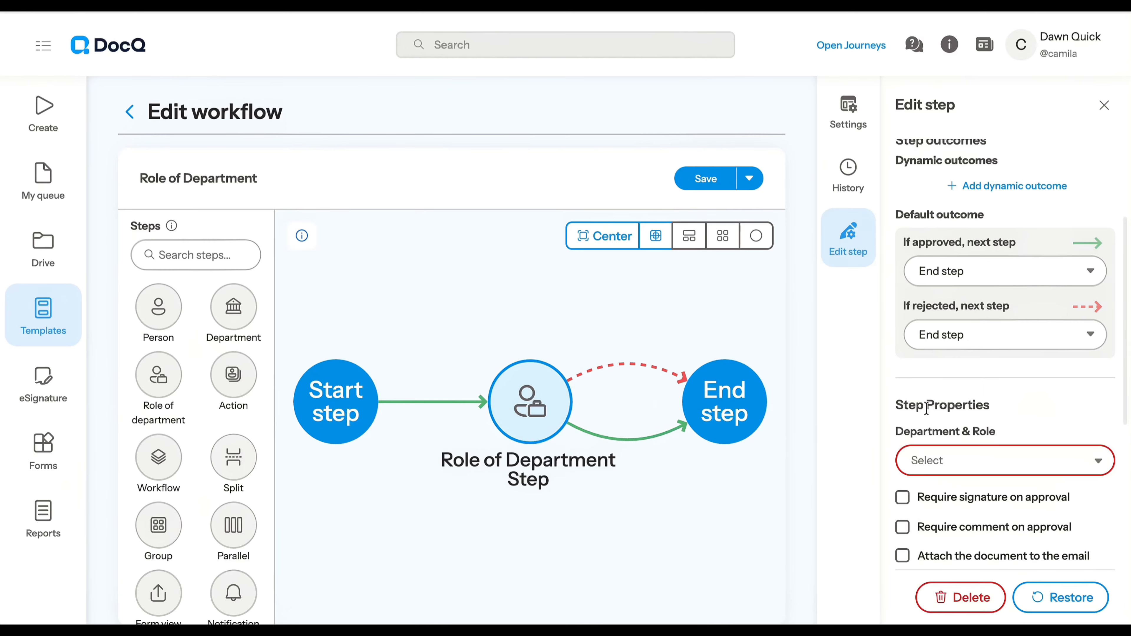
scroll(935, 430, "down", 3)
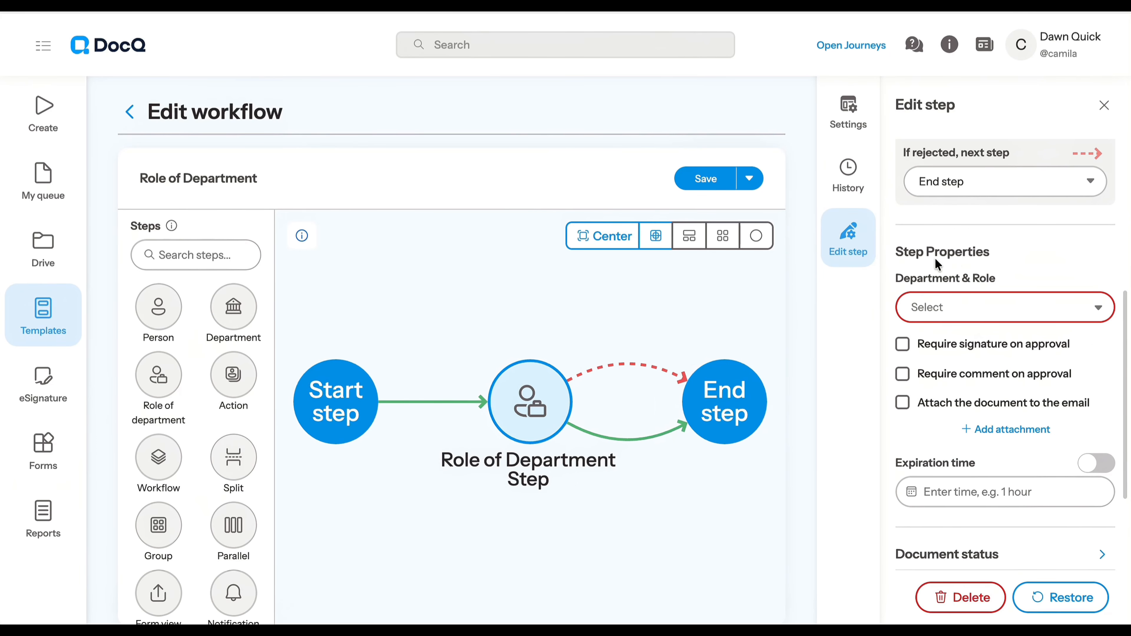
left_click(1007, 305)
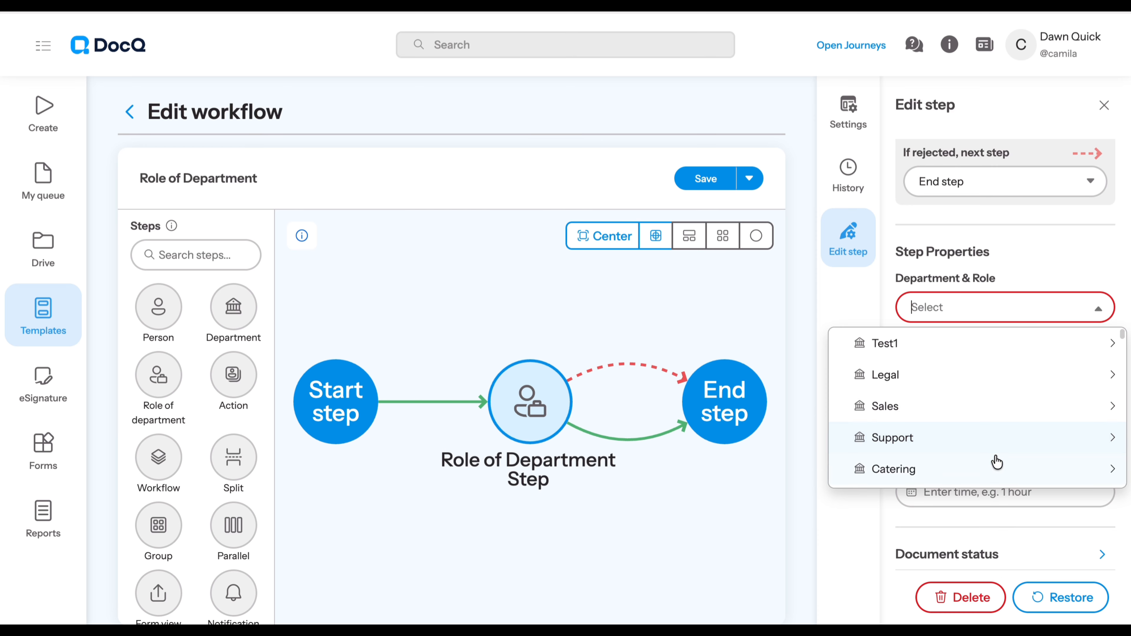
scroll(996, 463, "down", 15)
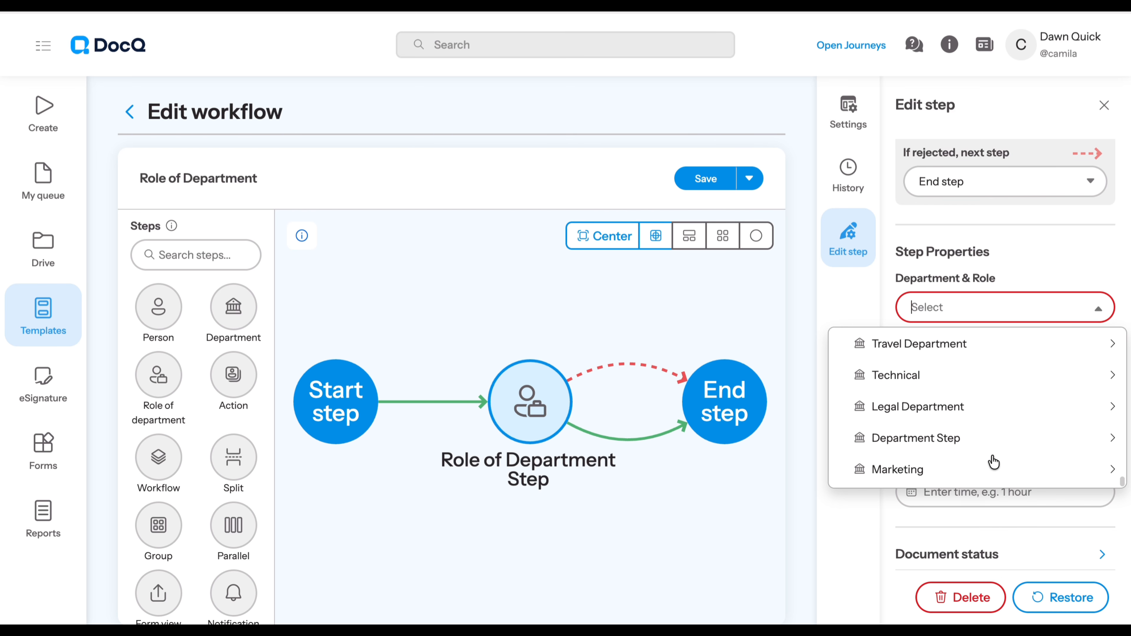
left_click(993, 462)
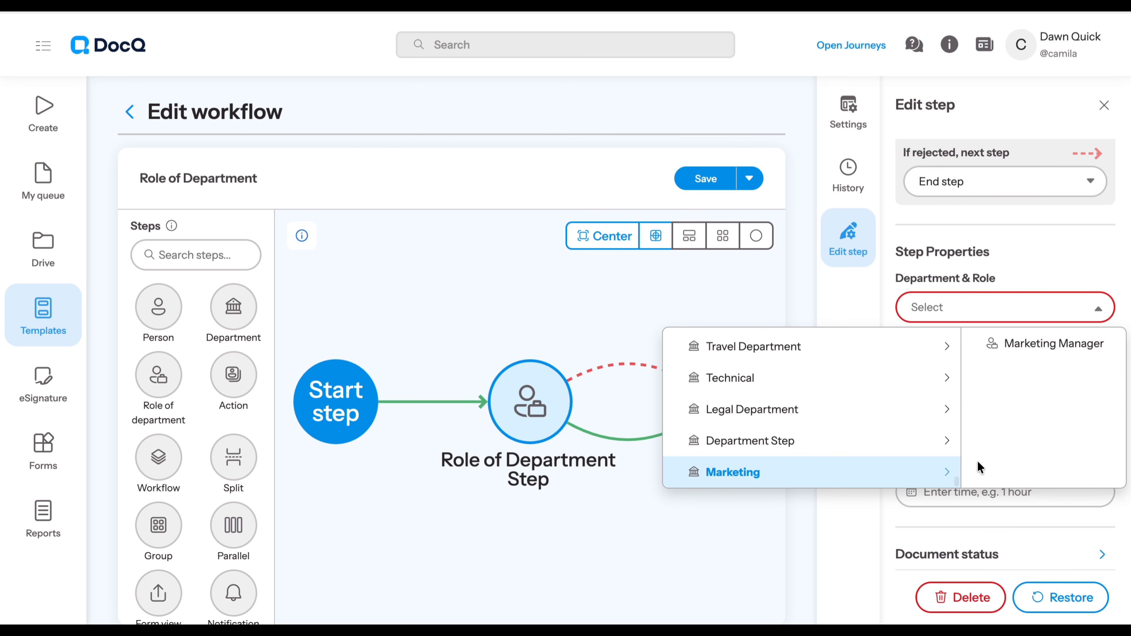
left_click(1040, 353)
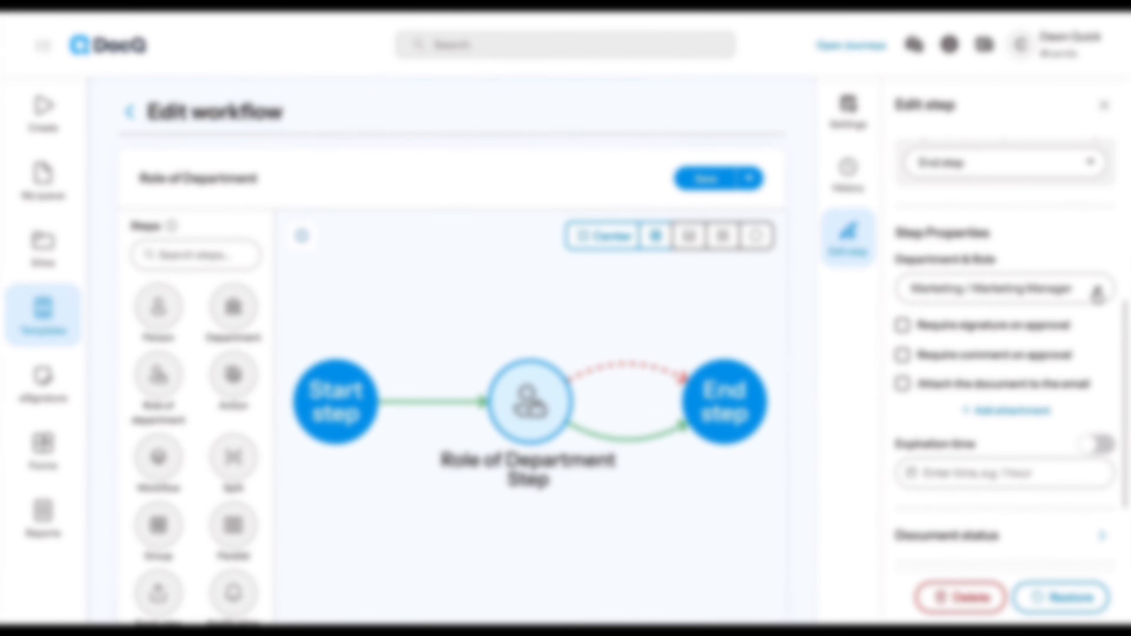
Change the workflow step's Department & Role to Mailroom / Marketing Manager
left_click(1095, 307)
scroll(1007, 421, "down", 3)
scroll(1006, 421, "down", 3)
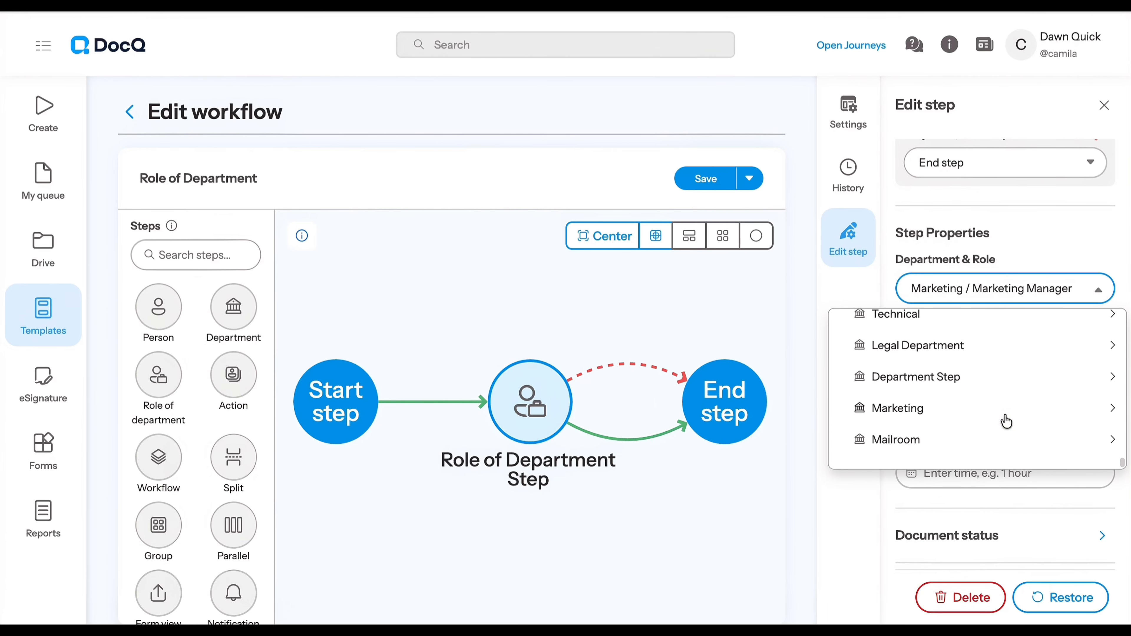
left_click(1006, 455)
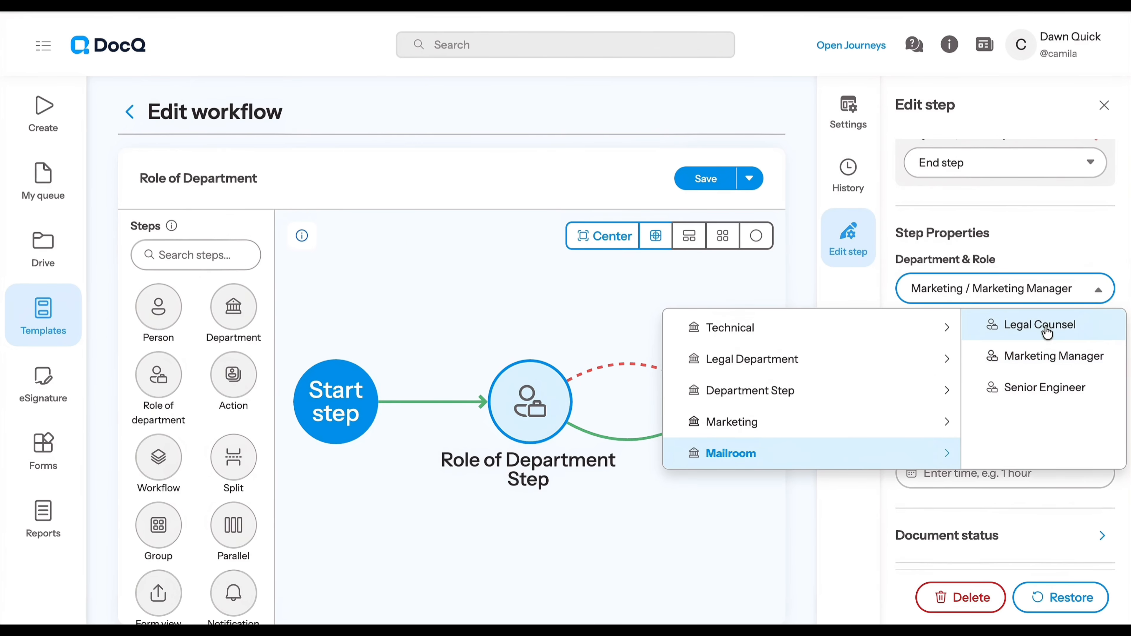
left_click(1042, 356)
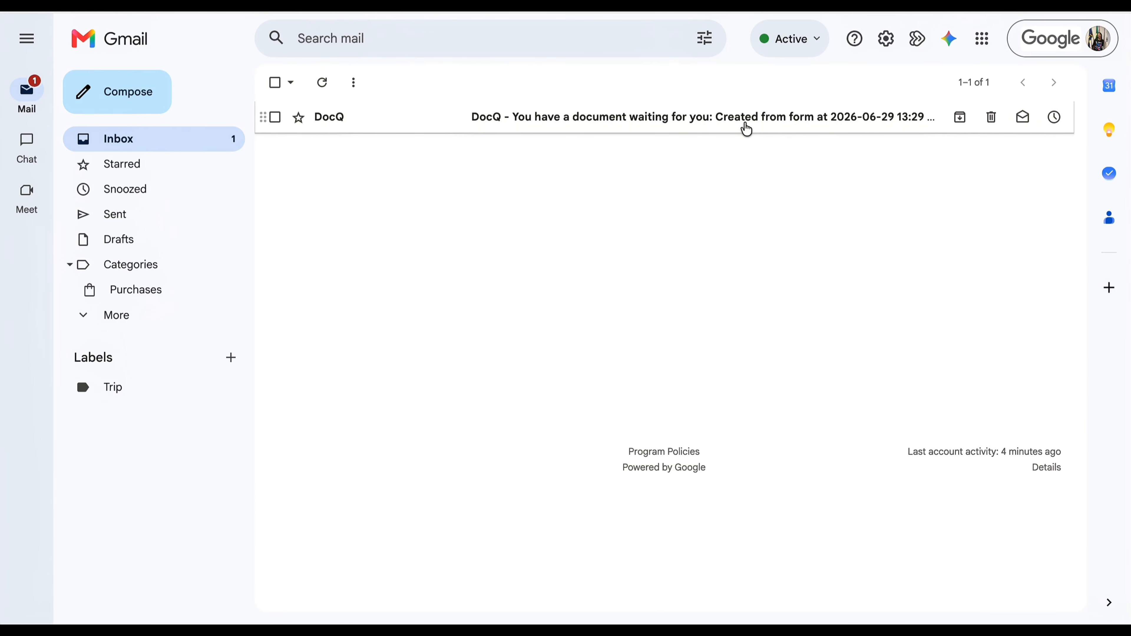
Switch to Gmail and read the DocQ notification about the document waiting for approval in the Role of Department workflow
left_click(745, 126)
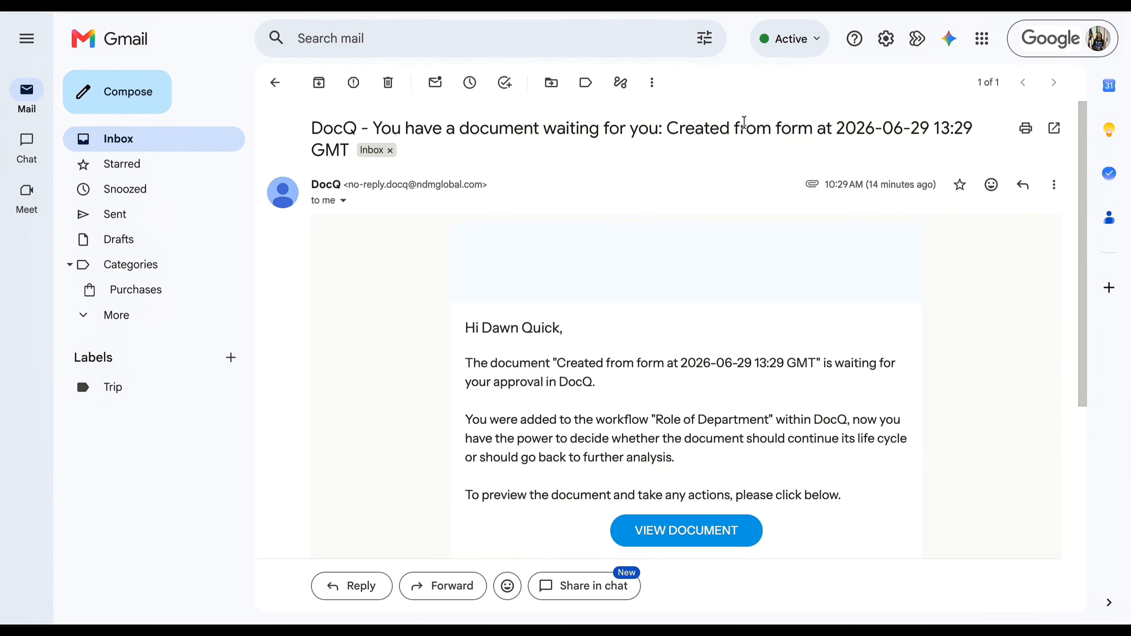
scroll(687, 423, "down", 3)
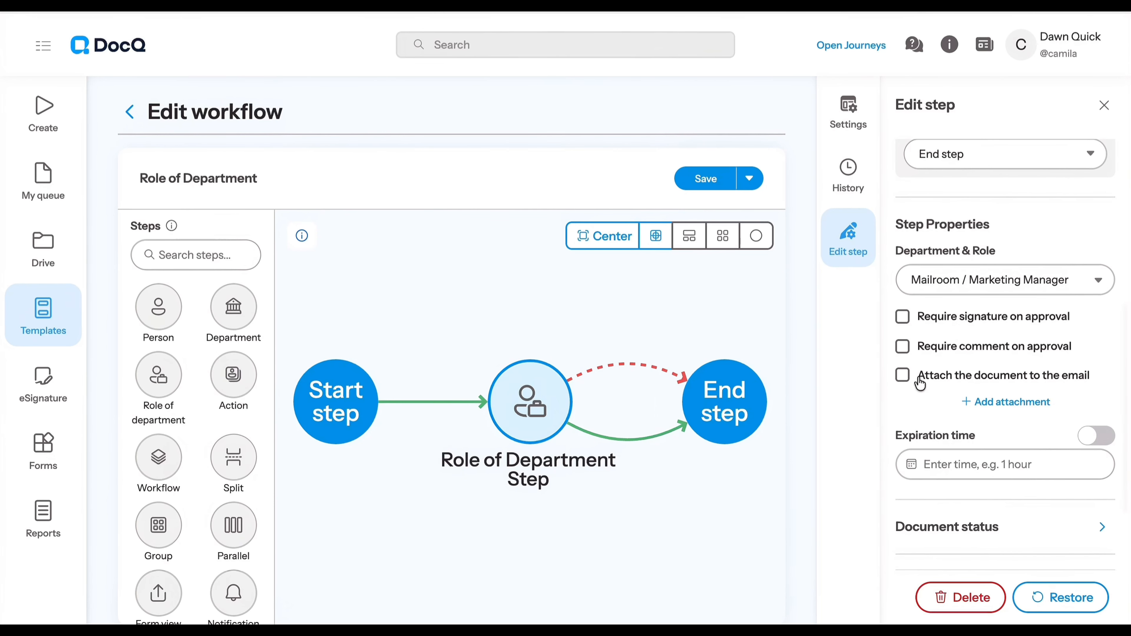
Go to the Roles & Departments settings in DocQ and show the last page of the departments list
left_click(1022, 51)
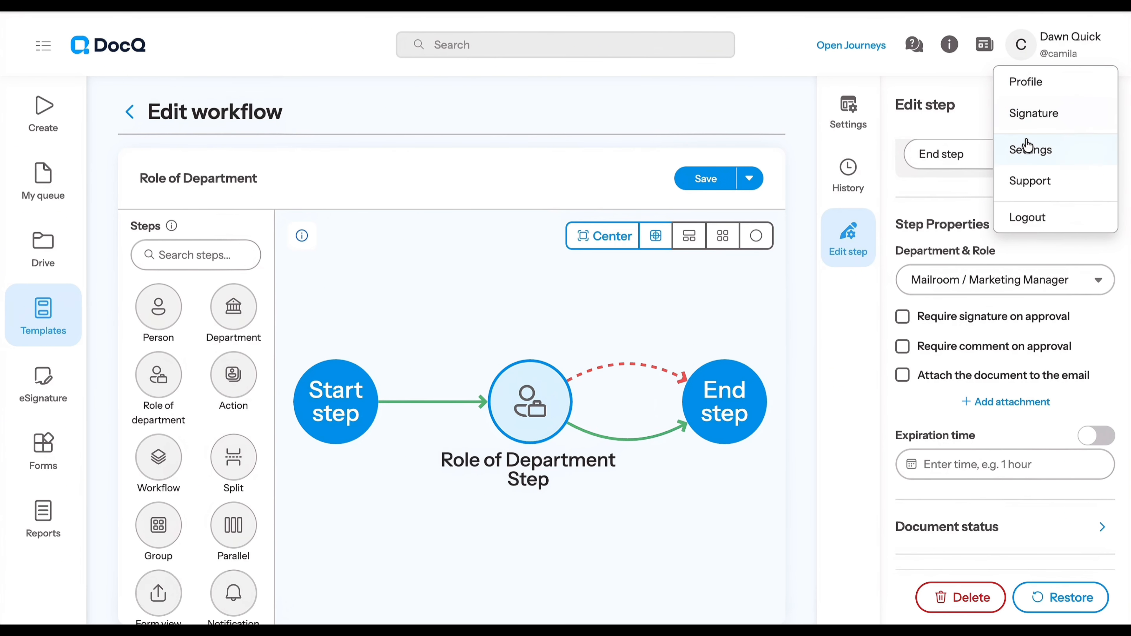
left_click(1031, 151)
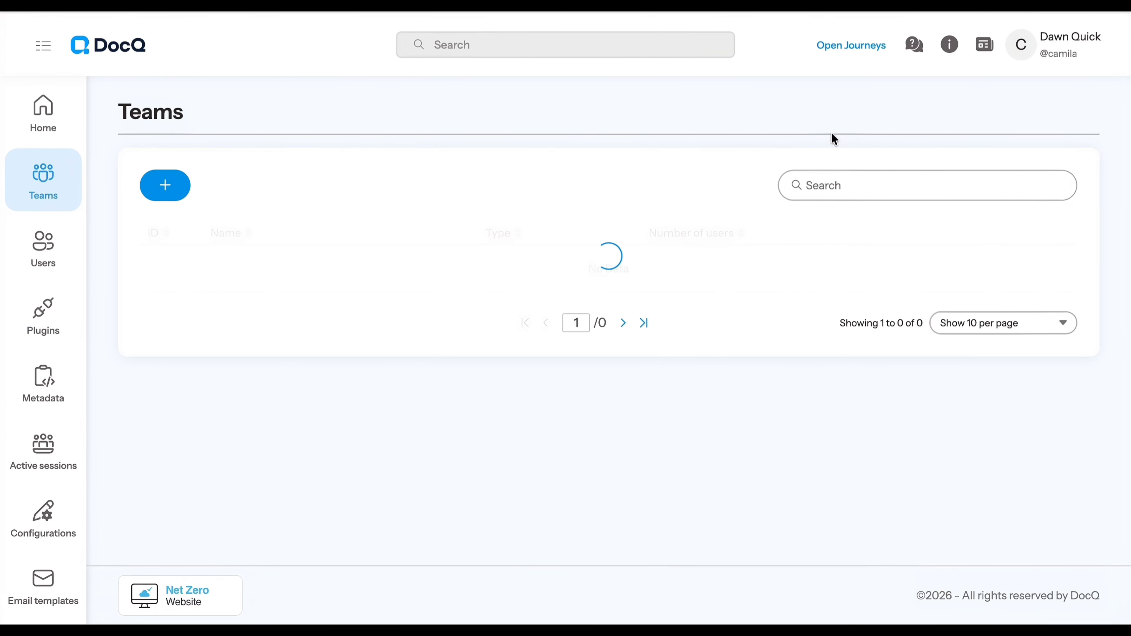
left_click(52, 251)
left_click(147, 149)
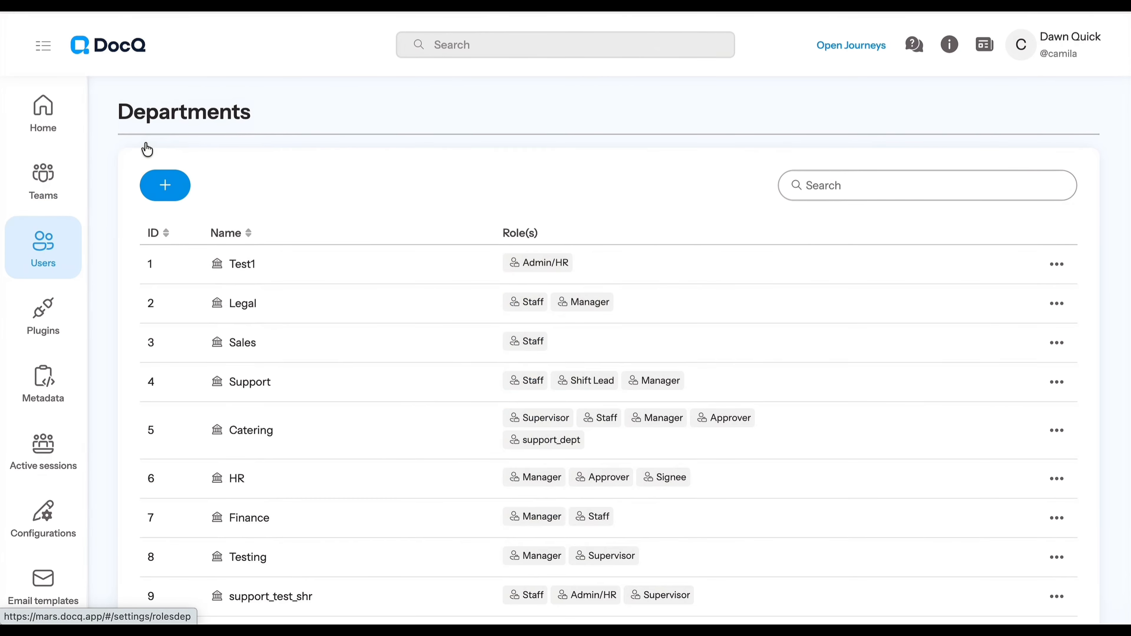
scroll(373, 429, "down", 4)
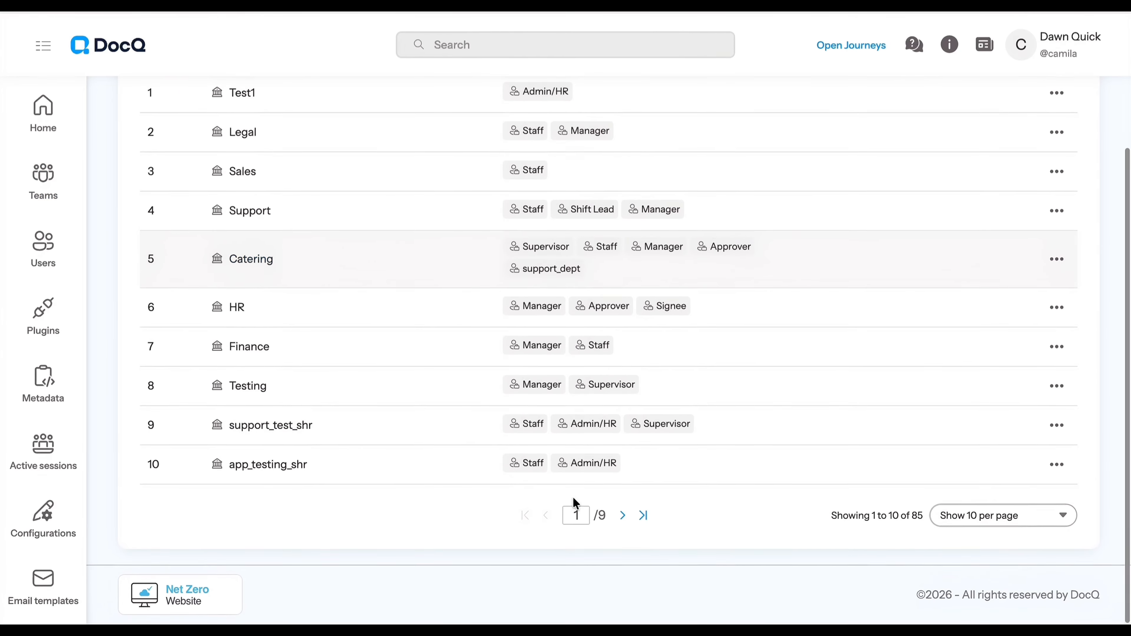
left_click(642, 517)
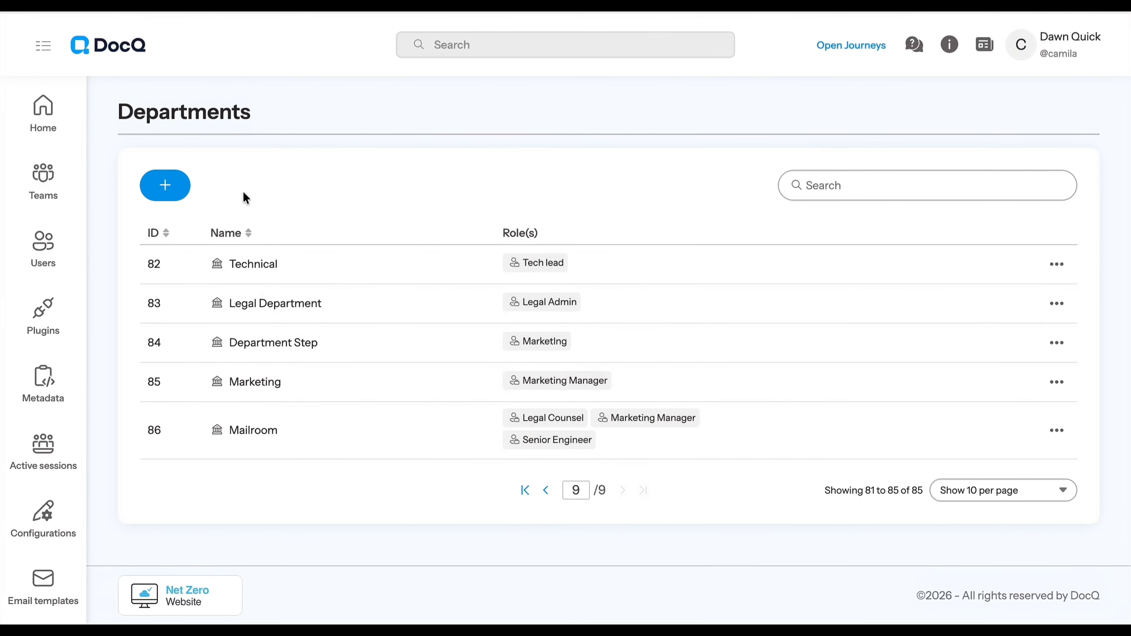
Start a new department and name it Sales Recruiter
left_click(170, 188)
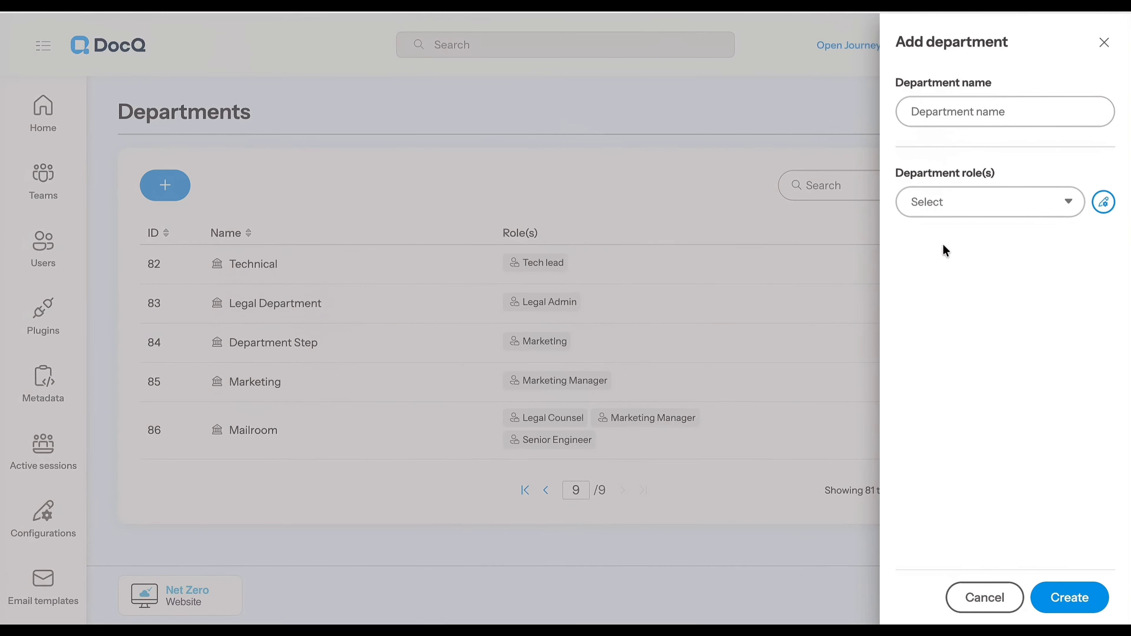
left_click(994, 112)
type("Sales Recruiter")
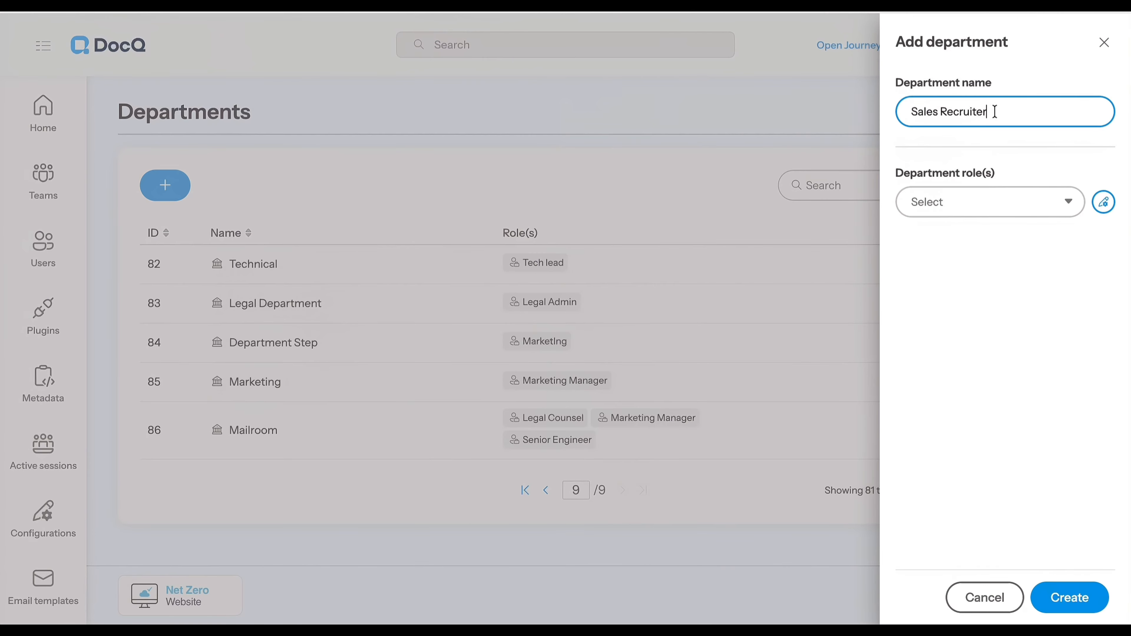
left_click(1007, 196)
left_click(985, 245)
left_click(989, 270)
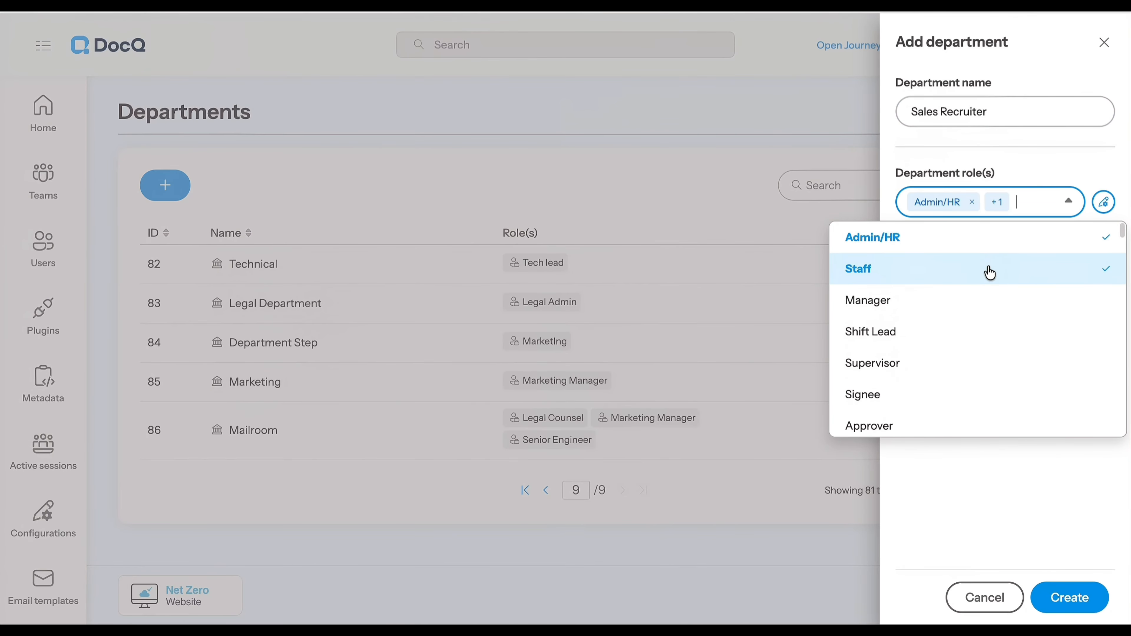
left_click(989, 269)
left_click(989, 249)
scroll(997, 333, "down", 2)
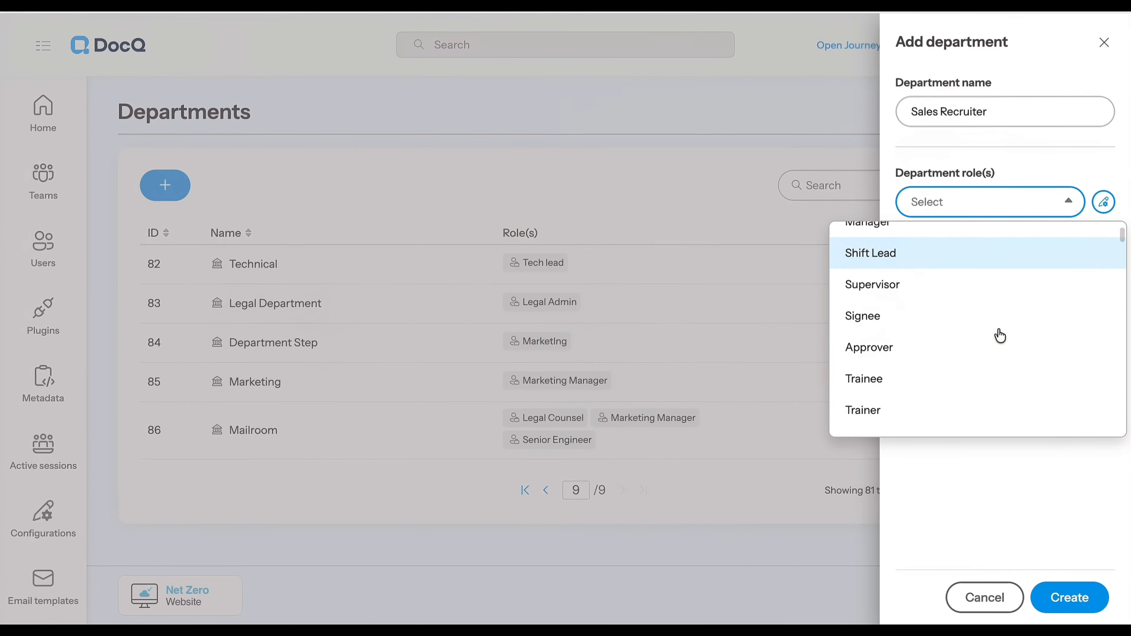
scroll(997, 333, "up", 2)
Create a new role named Sales Trainee for the department and finish creating the Sales Recruiter department with it
left_click(1103, 202)
scroll(1043, 362, "down", 3)
left_click(1000, 508)
type("Sales Trainee")
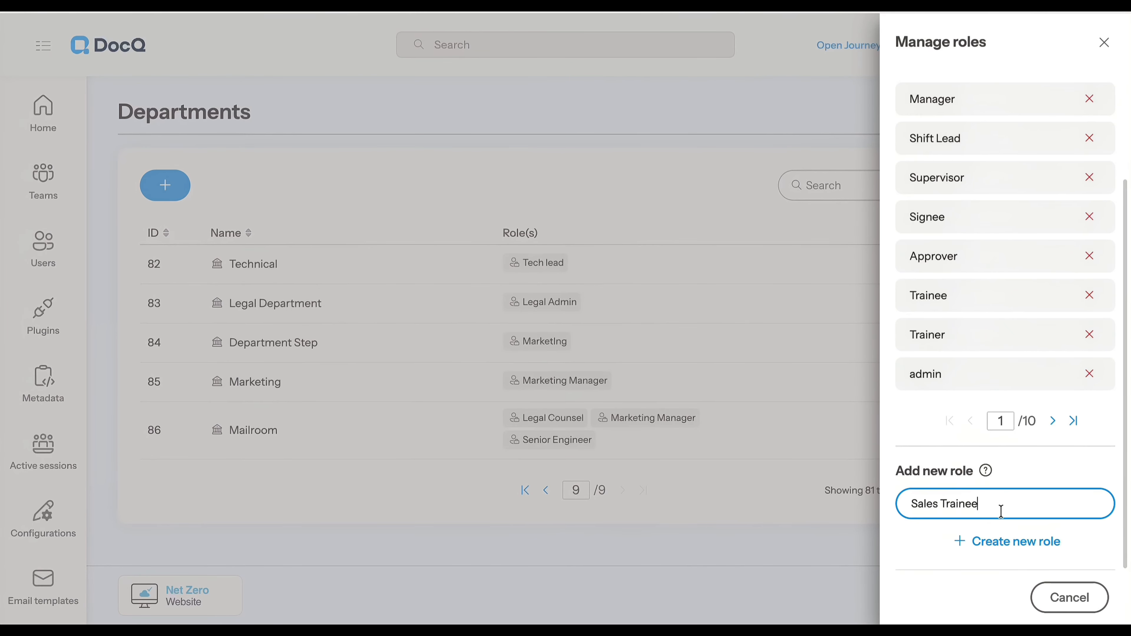
left_click(971, 556)
left_click(1072, 422)
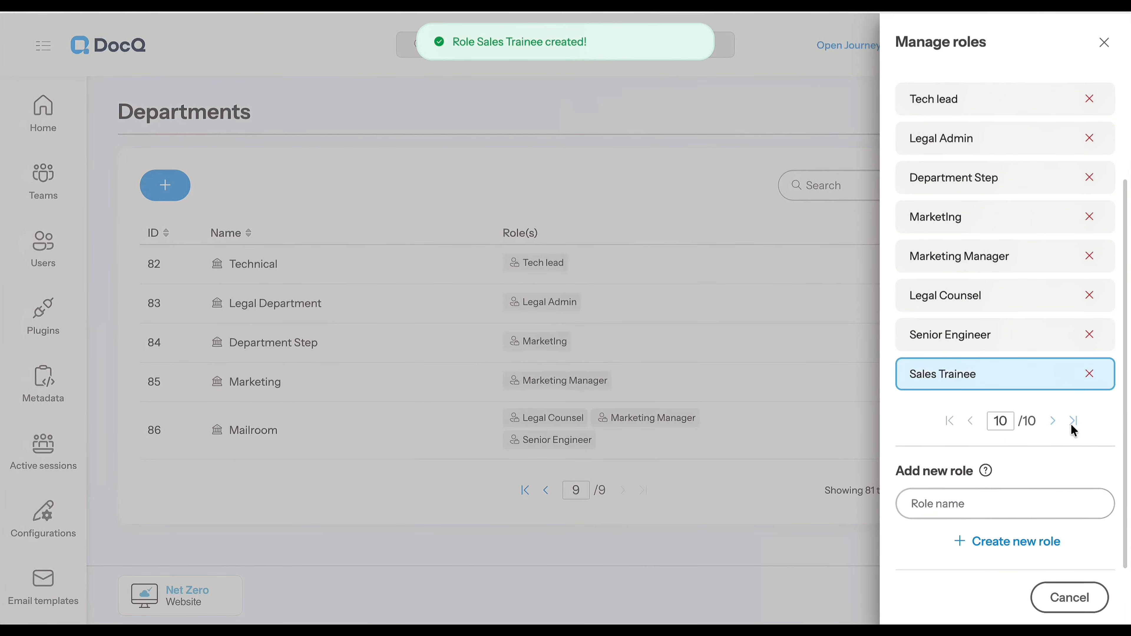
left_click(1068, 597)
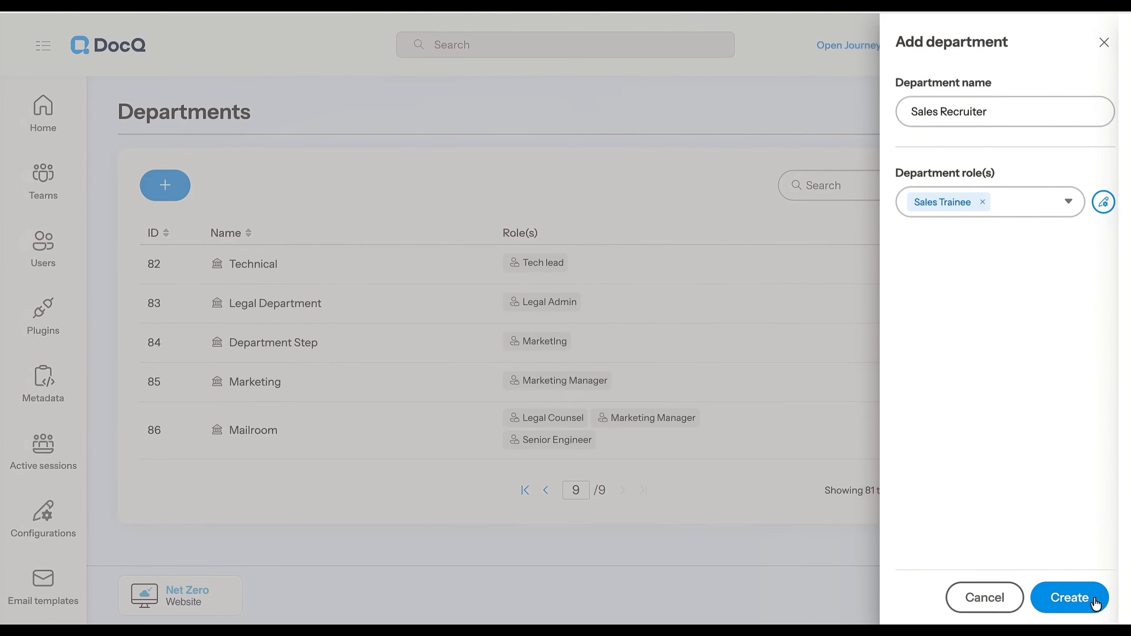
left_click(1083, 595)
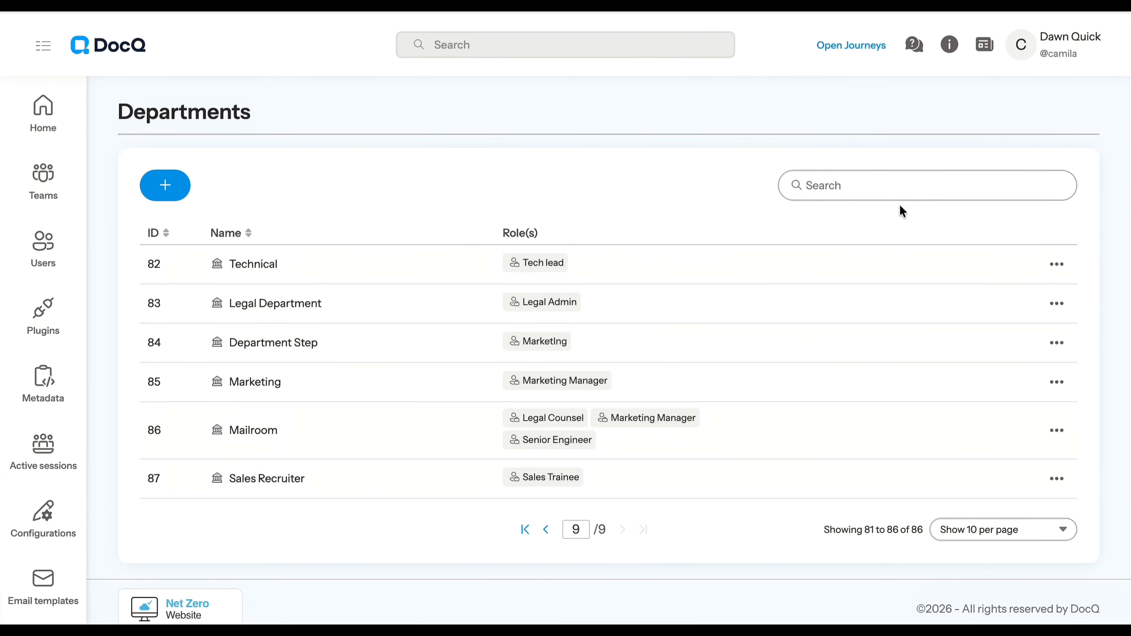
Find the target user by first name in the DocQ users list and open the account for editing
left_click(1019, 47)
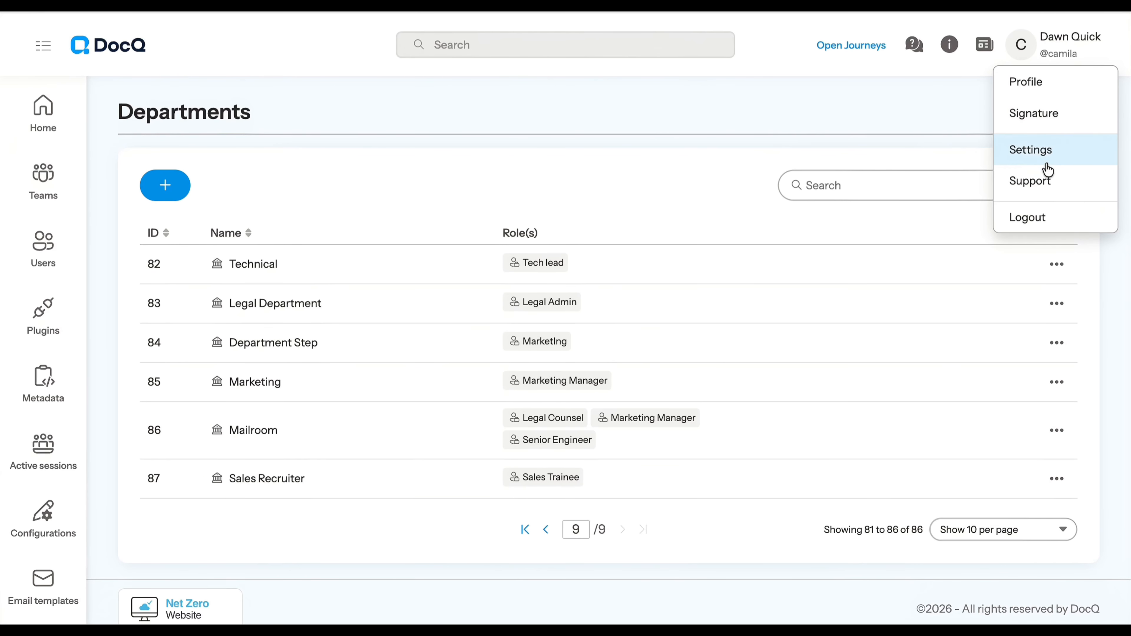
left_click(49, 256)
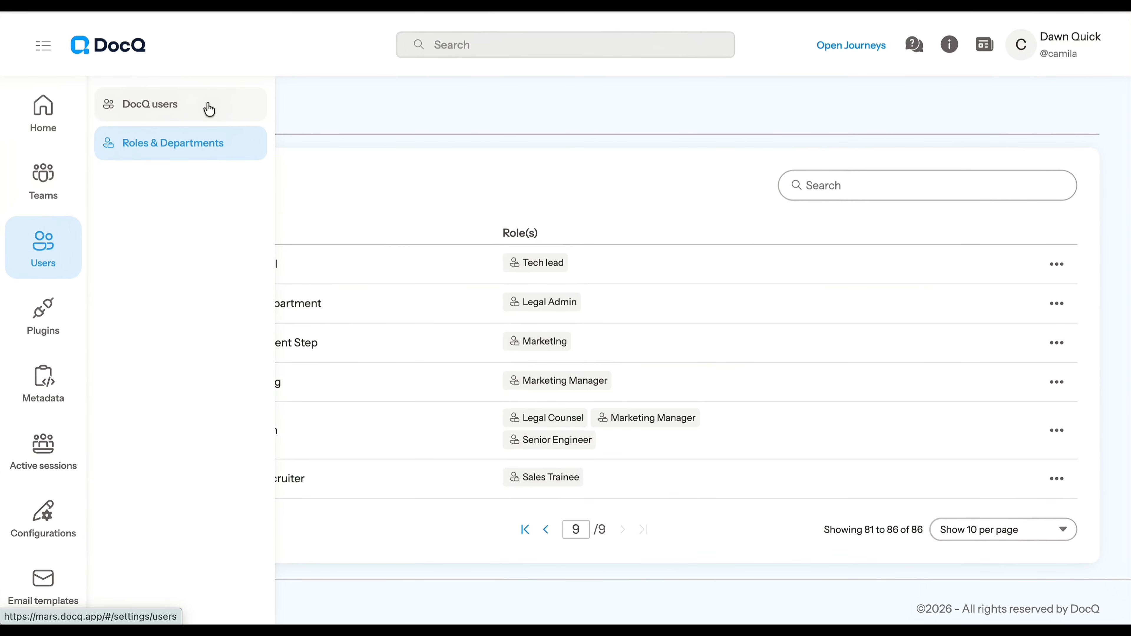
left_click(209, 109)
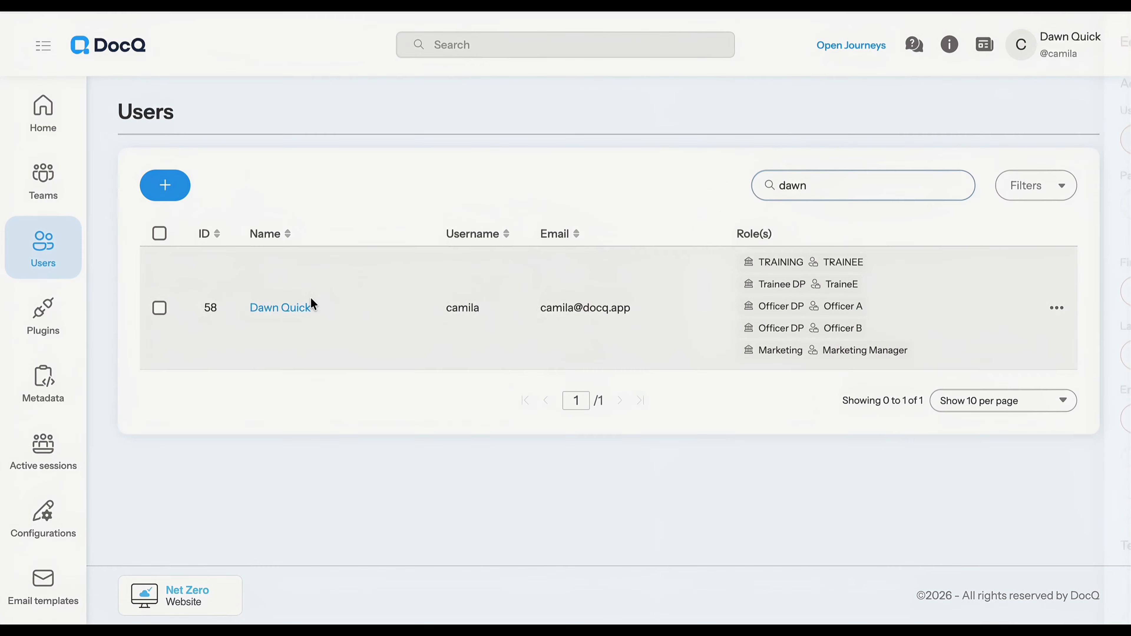
left_click(289, 307)
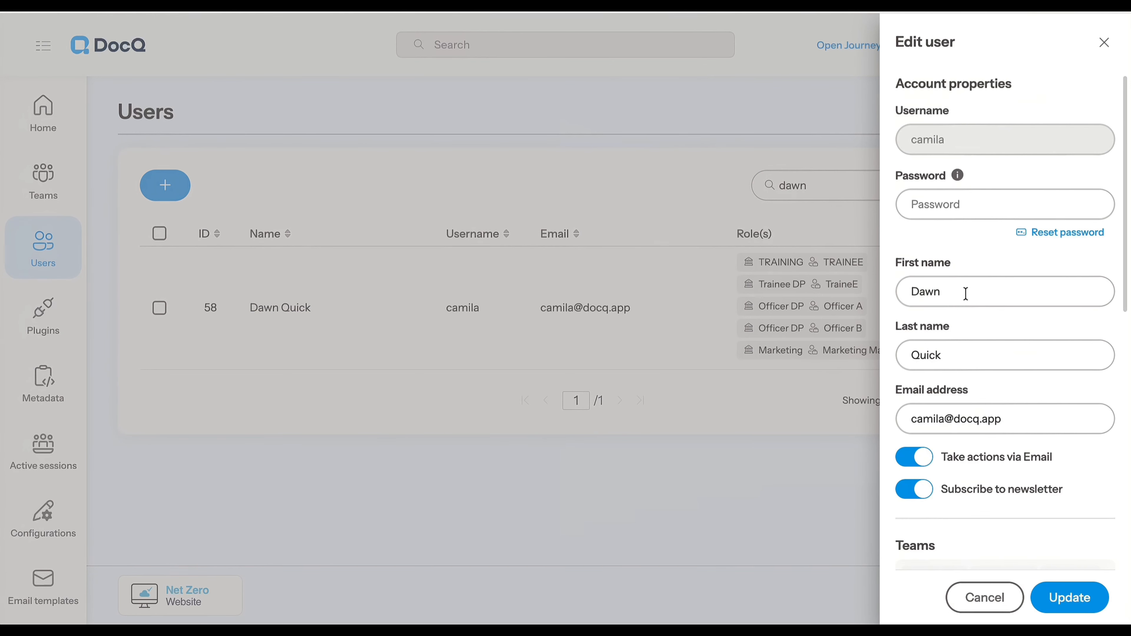
Assign the user the Sales Trainee role of the Sales Recruiter department and update the account
scroll(1005, 365, "down", 9)
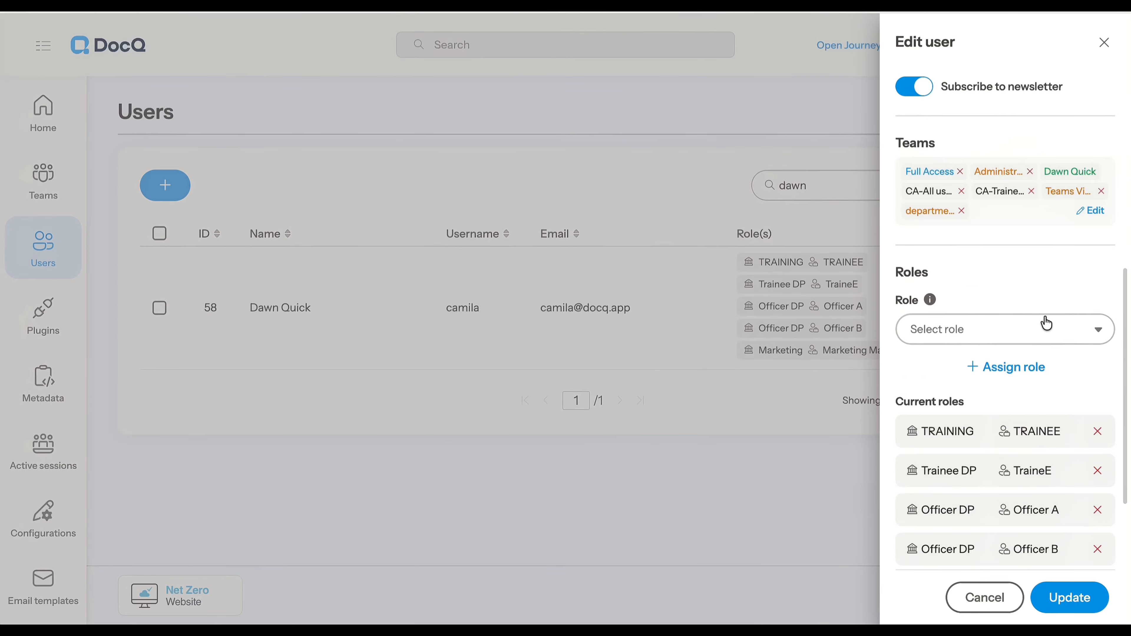
left_click(1047, 323)
scroll(1055, 424, "down", 5)
scroll(1058, 424, "up", 1)
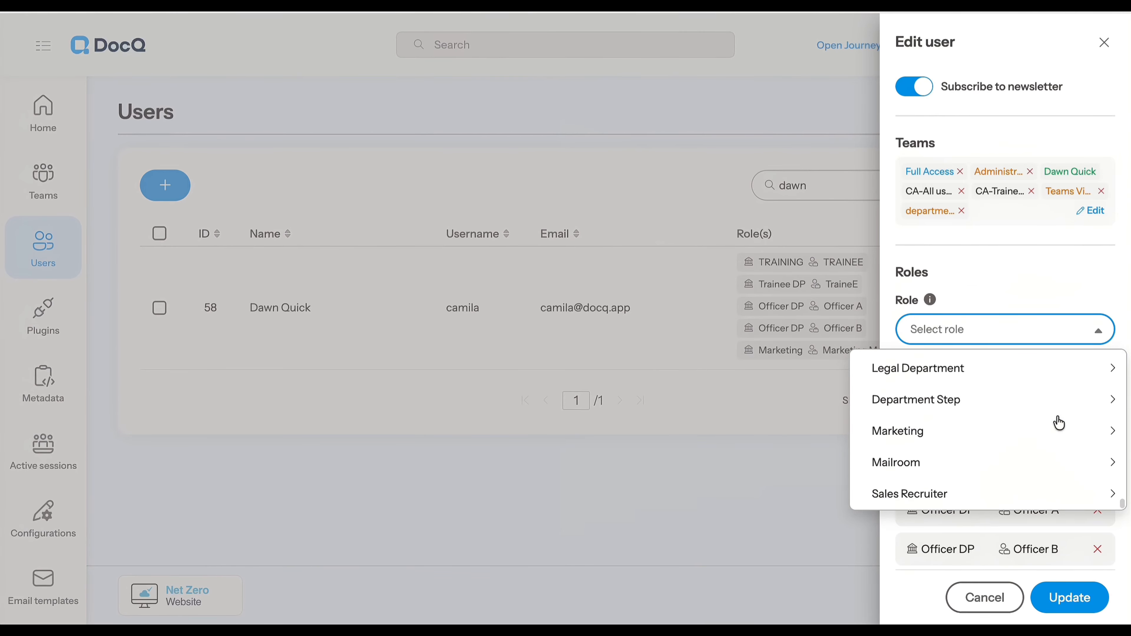
left_click(981, 498)
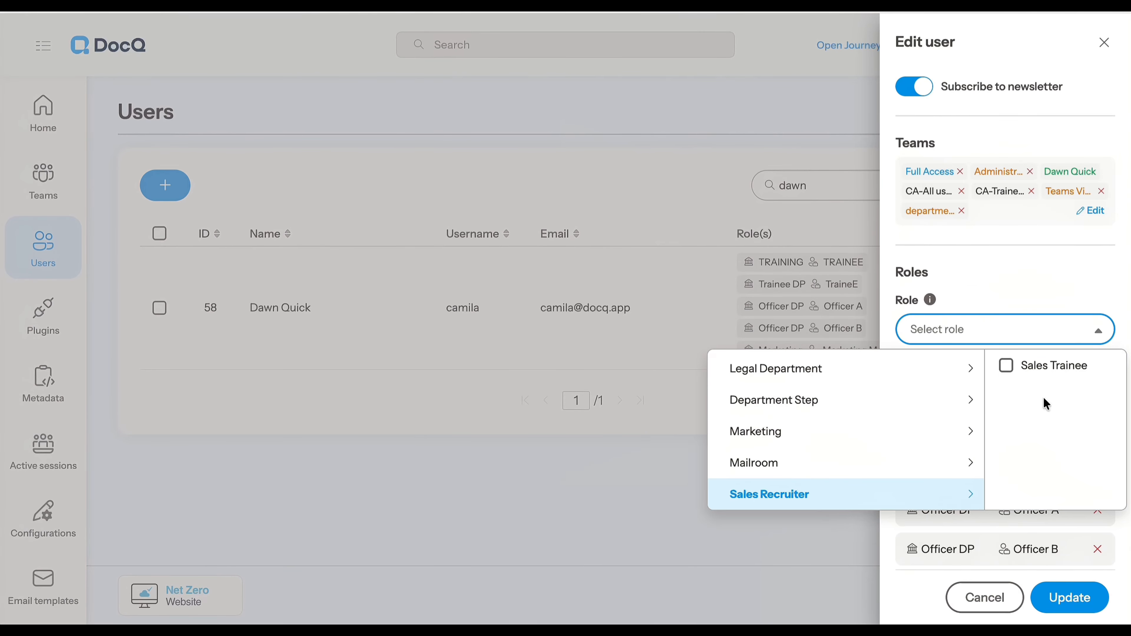
left_click(1004, 366)
left_click(1077, 597)
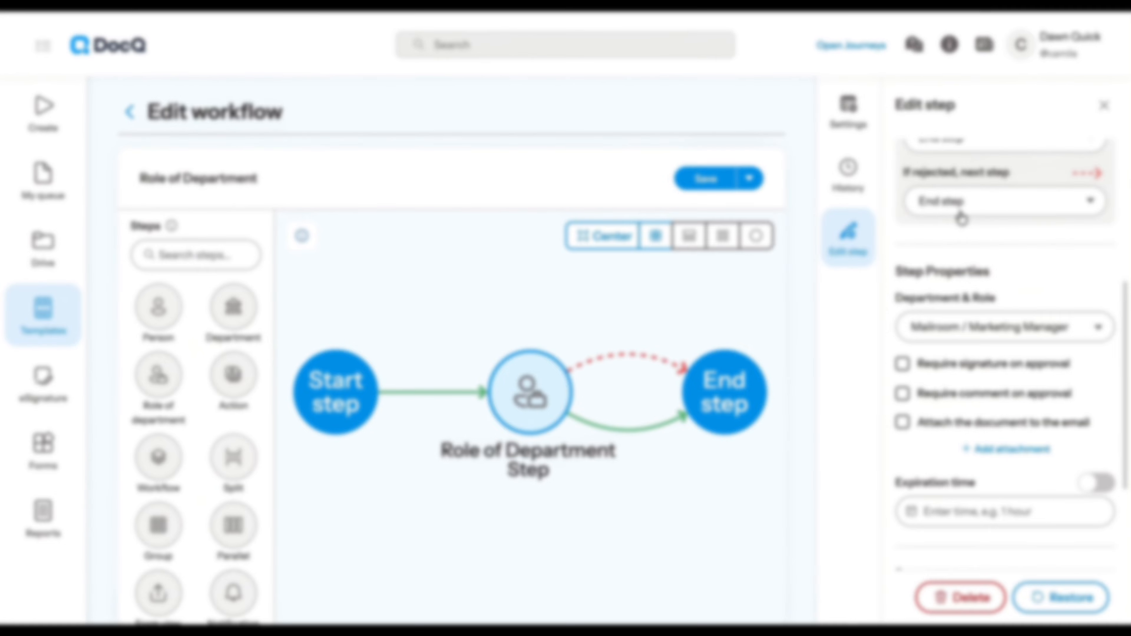
Set the workflow step's department and role to Sales Recruiter / Sales Trainee
left_click(941, 329)
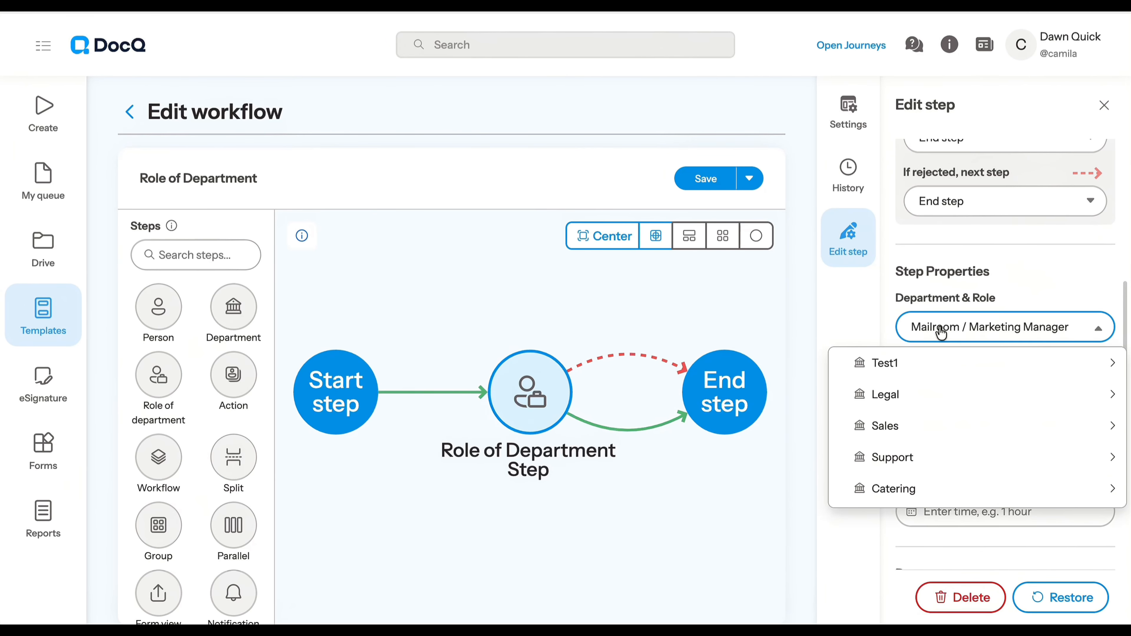
scroll(915, 432, "down", 10)
scroll(917, 435, "down", 5)
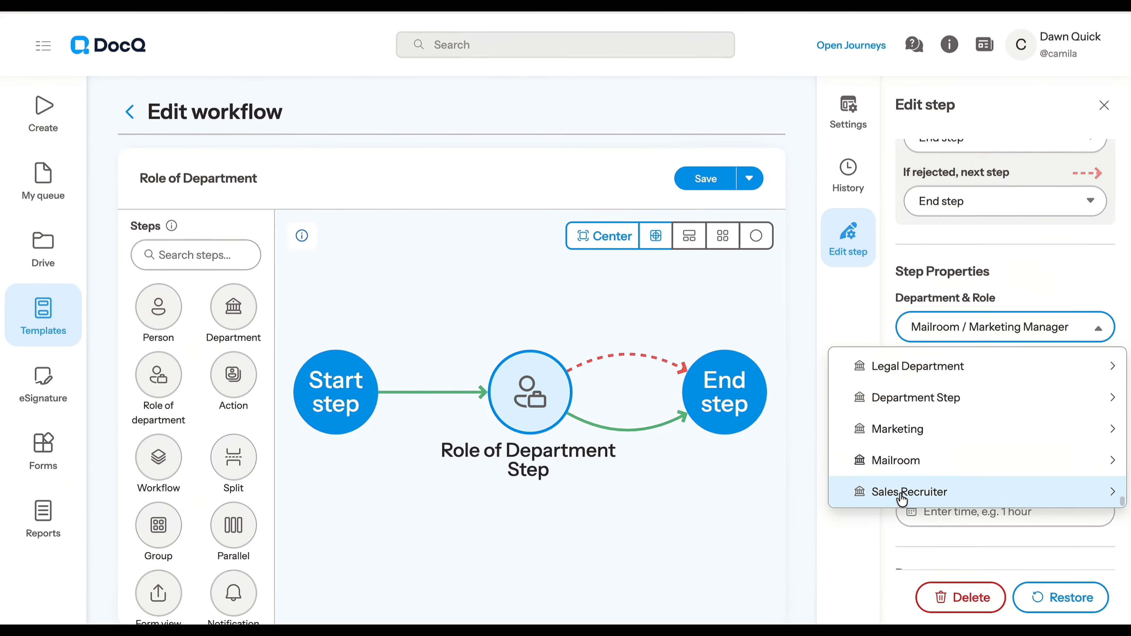
left_click(902, 499)
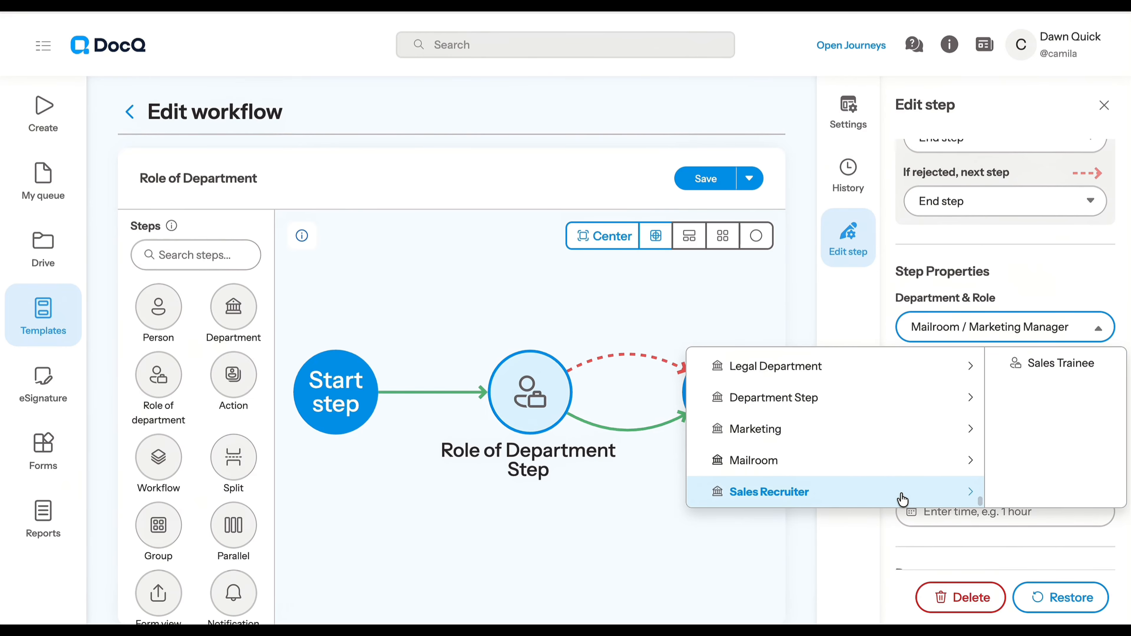
left_click(1044, 372)
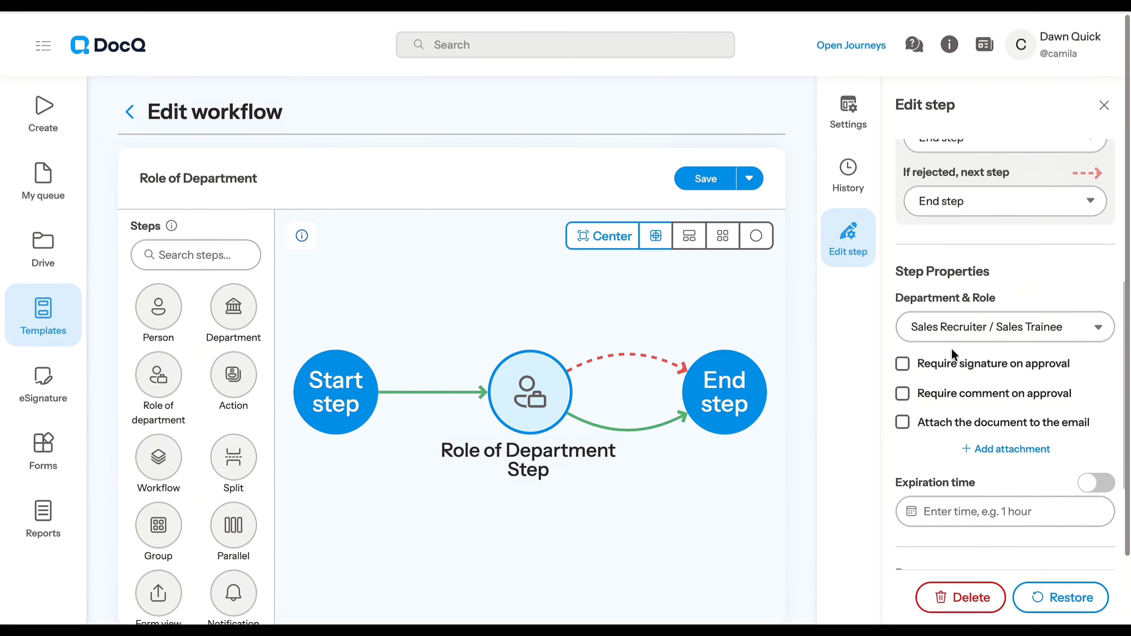
Require a signature on approval for the Role of Department step
scroll(951, 349, "down", 2)
scroll(953, 355, "down", 3)
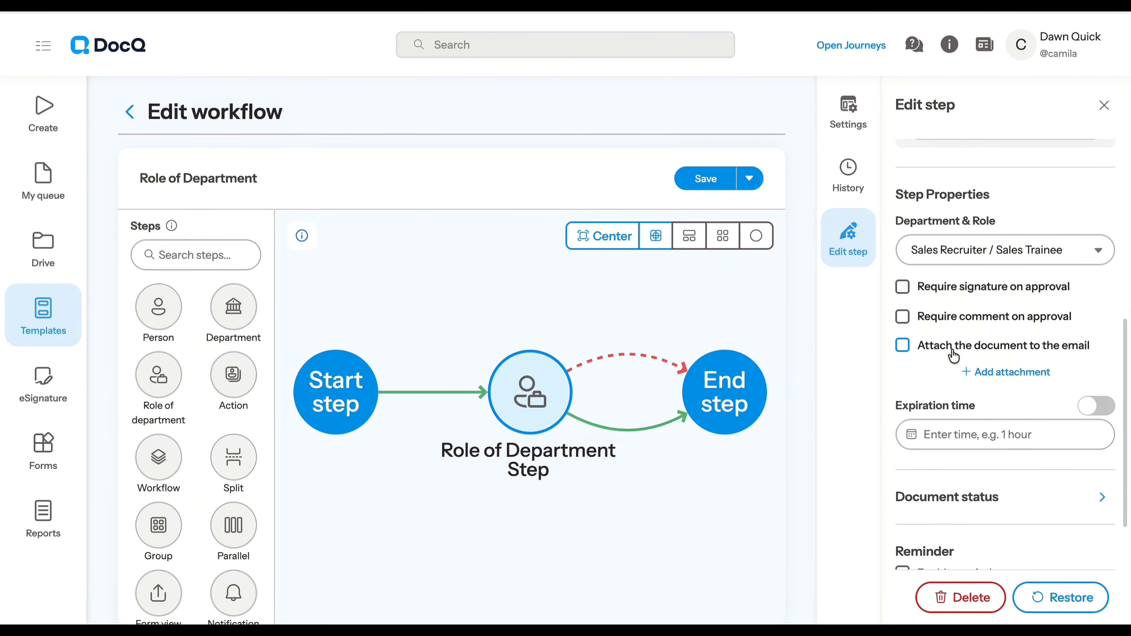
left_click(903, 288)
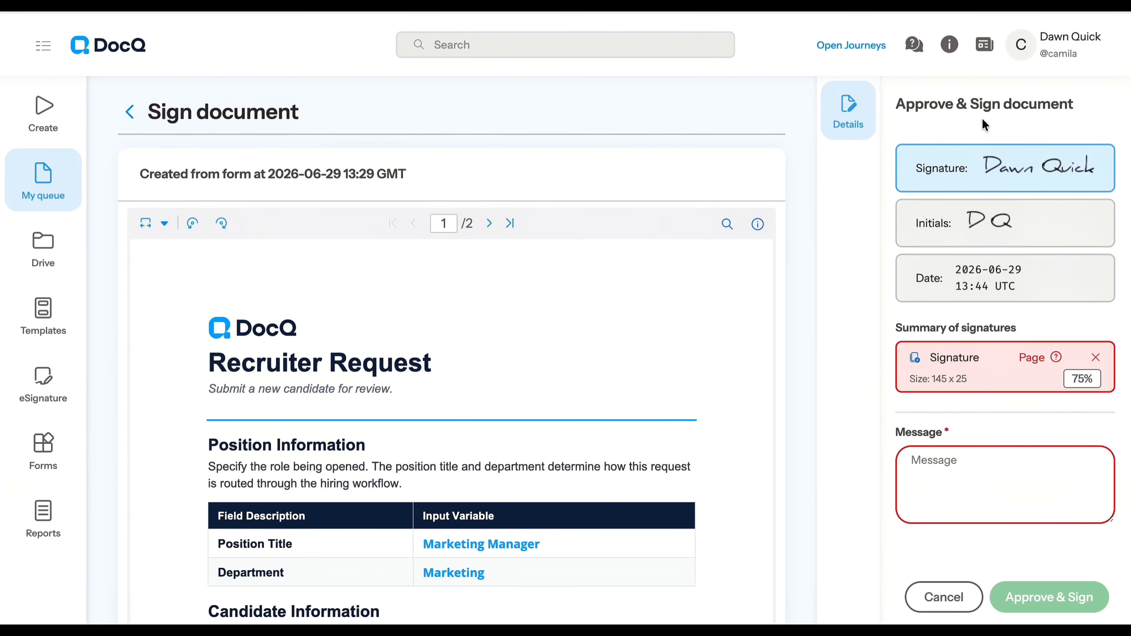
Place the signature above the Recruiter Request heading on page 1 and enter the approval message "All good!"
left_click(628, 302)
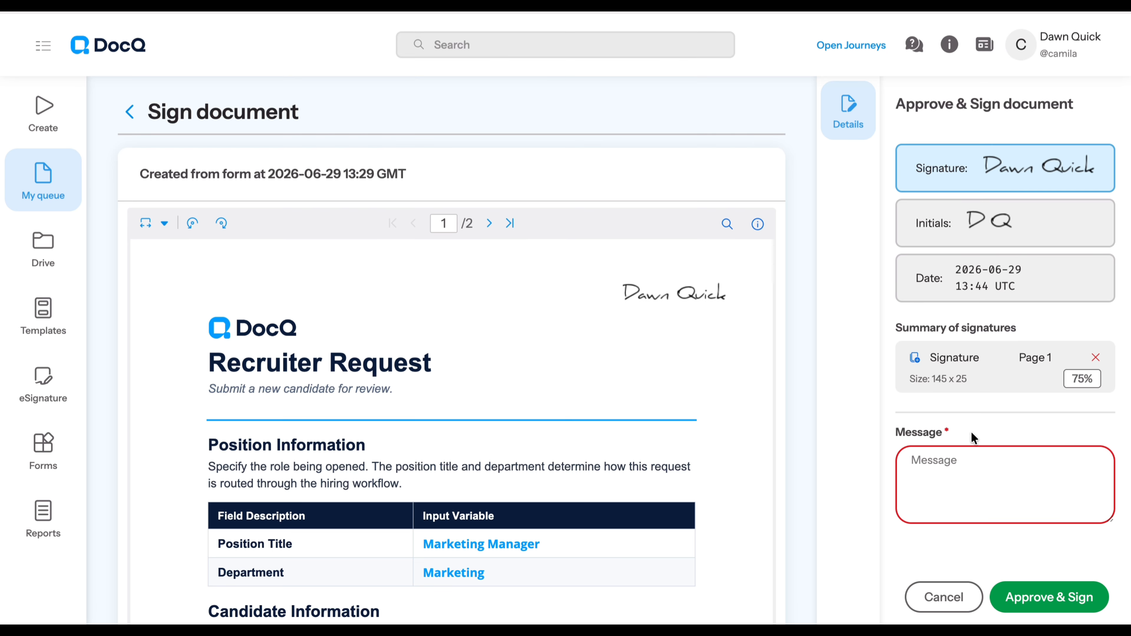
type("All g")
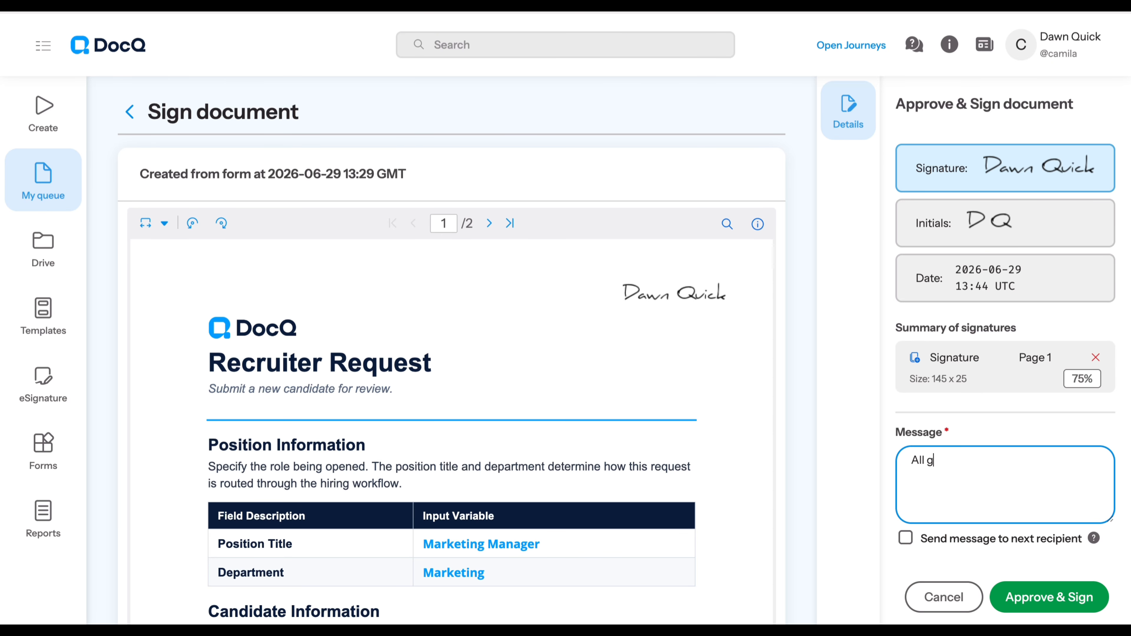
type("ood!")
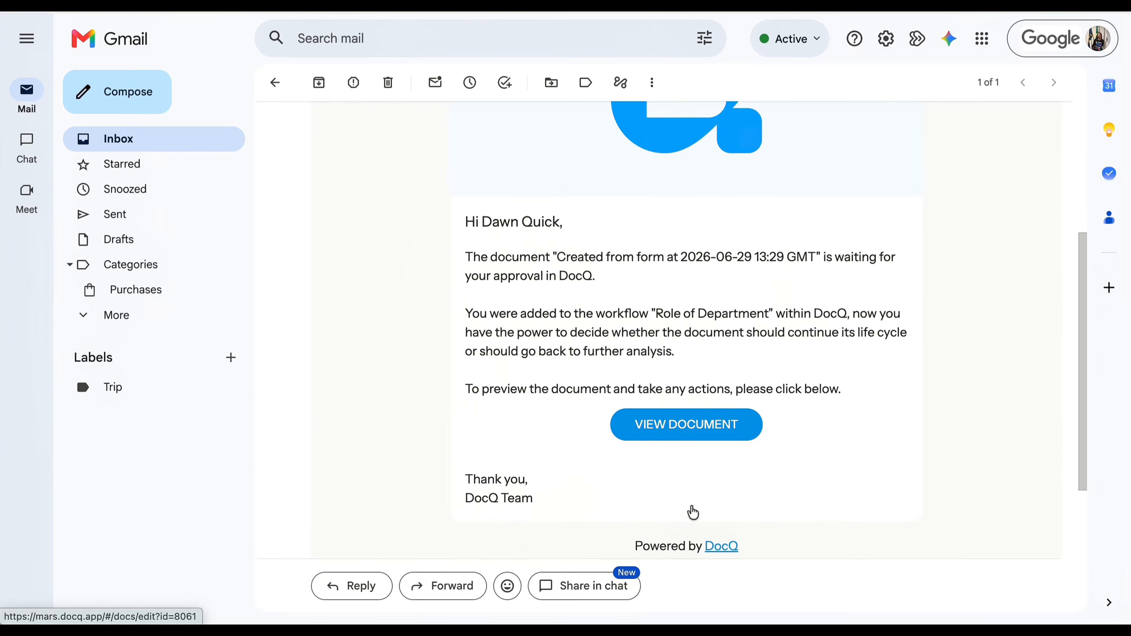
Open the Created_from_form PDF attached to the DocQ email in Gmail and look through the Recruiter Request
scroll(689, 512, "down", 5)
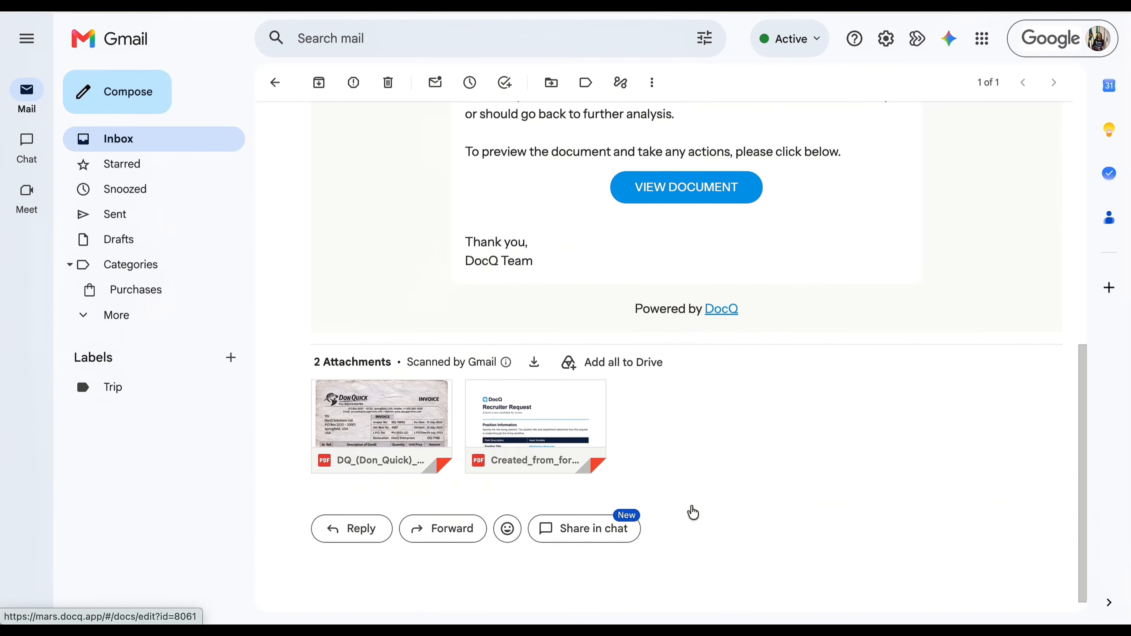
left_click(535, 423)
scroll(551, 464, "down", 8)
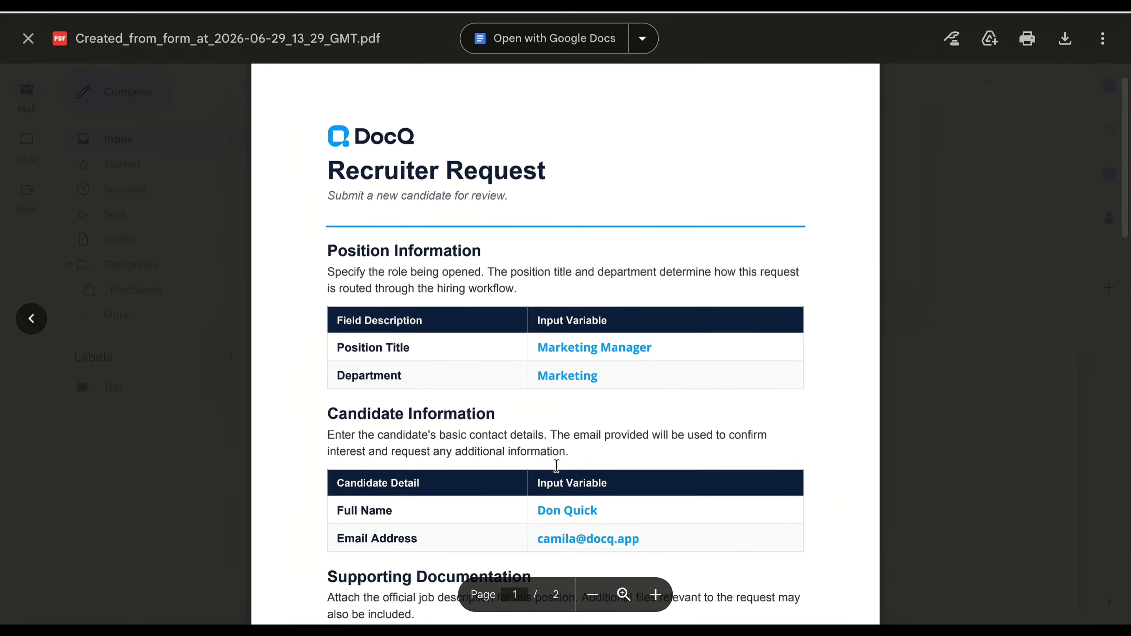
scroll(557, 466, "up", 6)
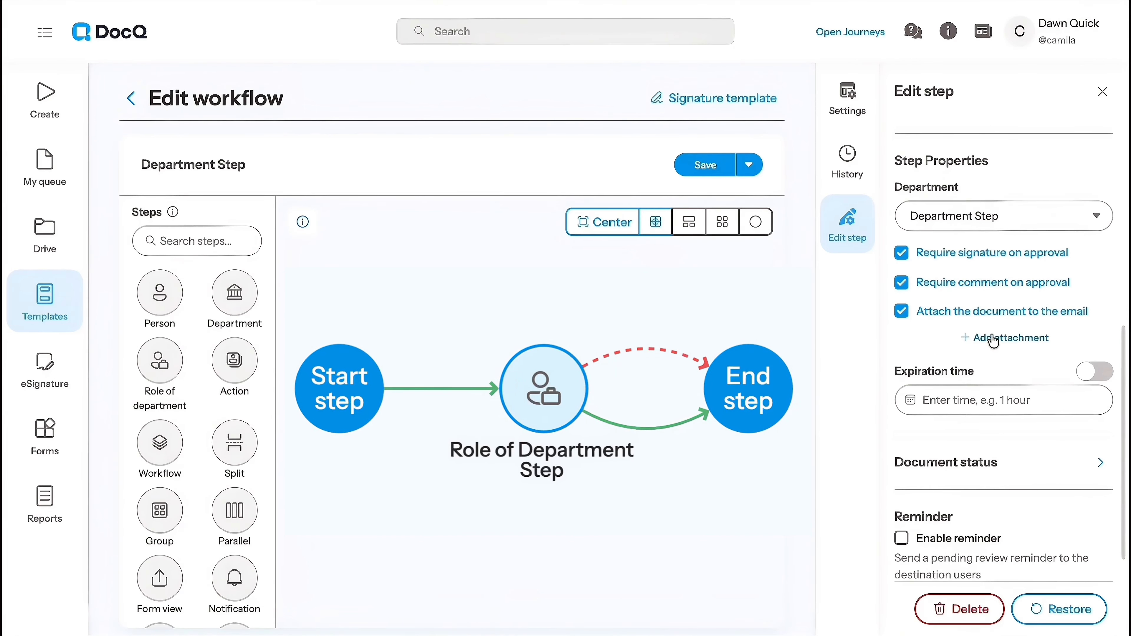
Add a file-from-metadata attachment using the Content Attachment field and attach slide-05-problem-04.png to that field in the form
left_click(993, 341)
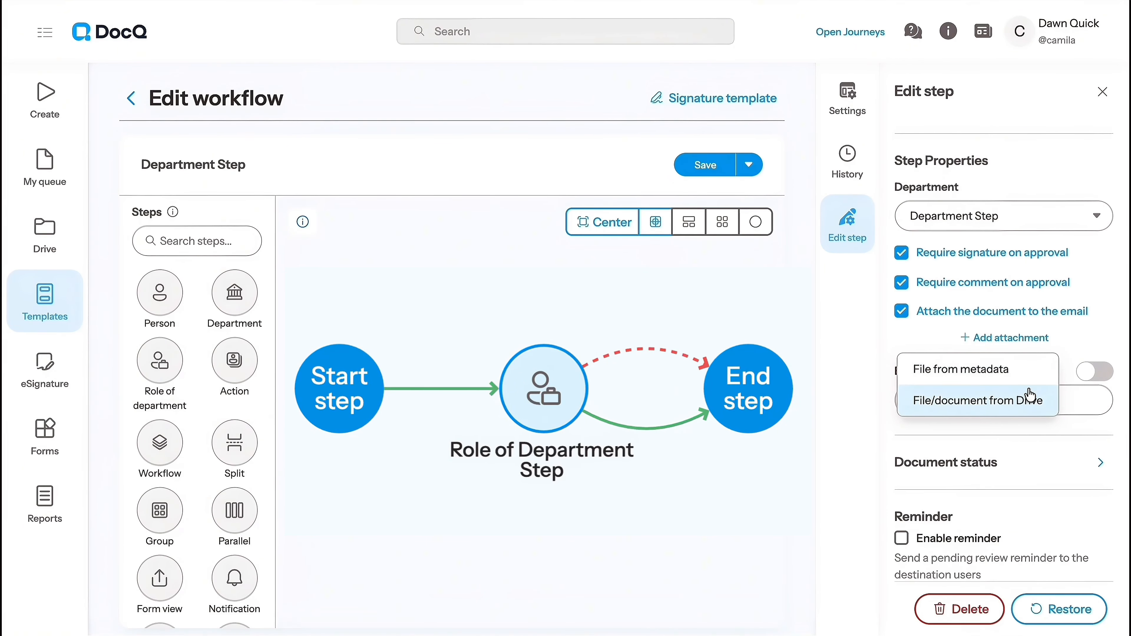
left_click(1021, 376)
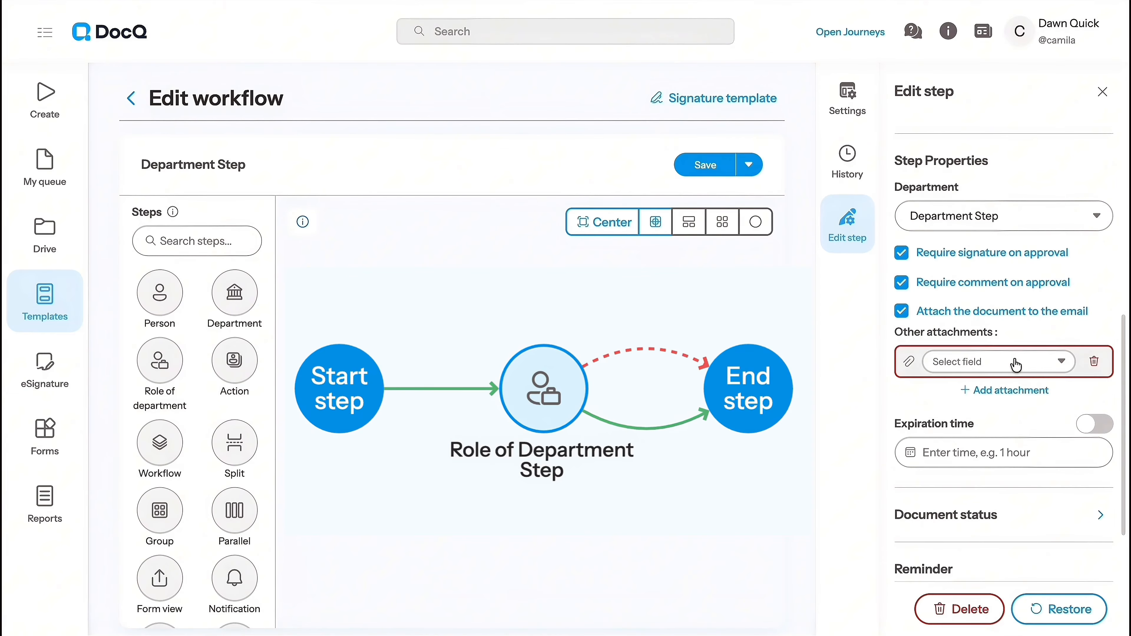
left_click(1017, 362)
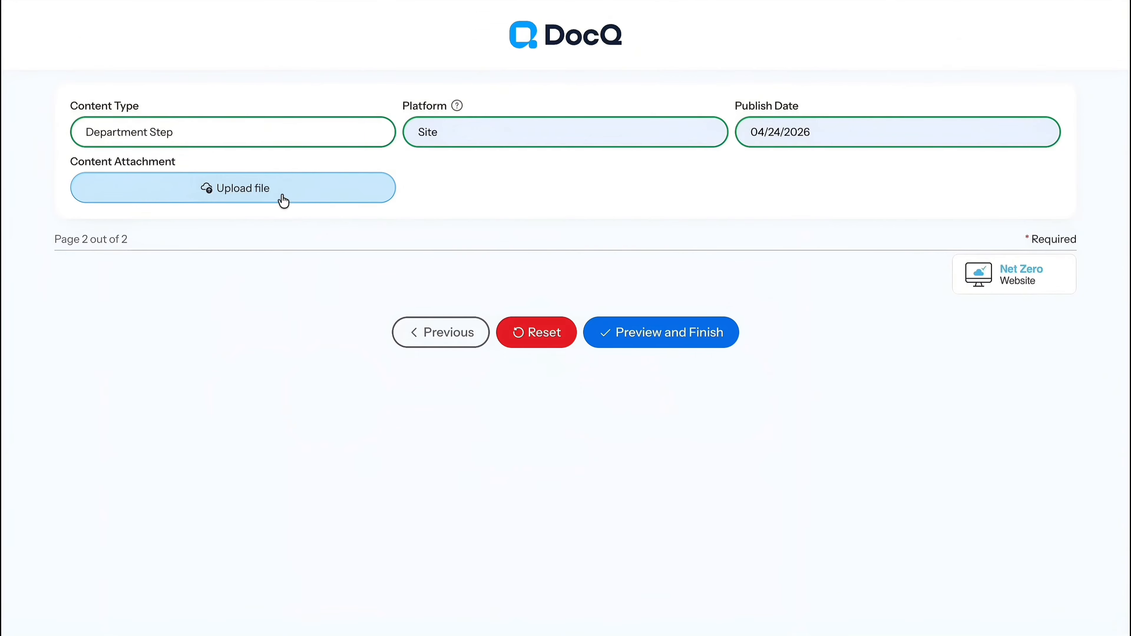
left_click(280, 199)
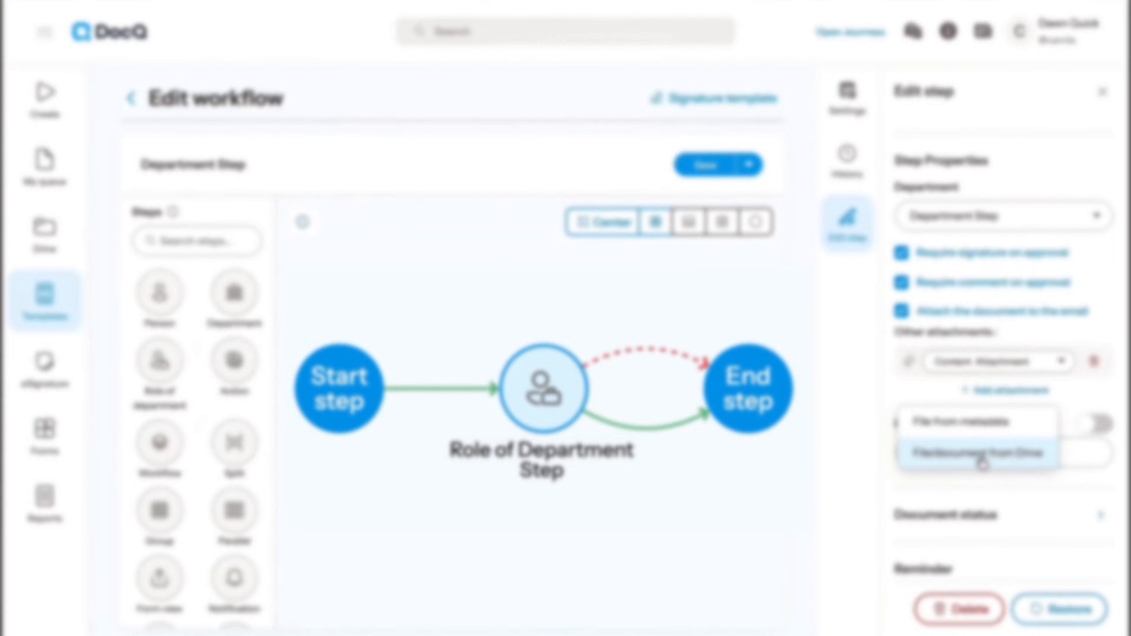
Add a second attachment sourced from Drive and search the Drive files for "wiki"
left_click(993, 449)
left_click(999, 398)
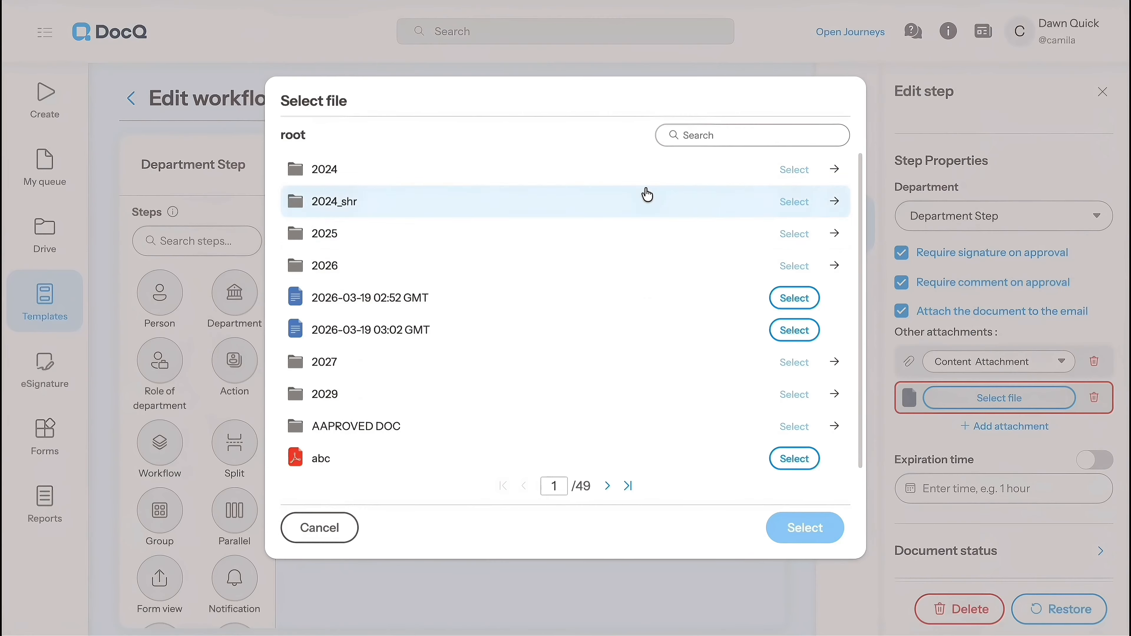
left_click(740, 130)
type("wiki")
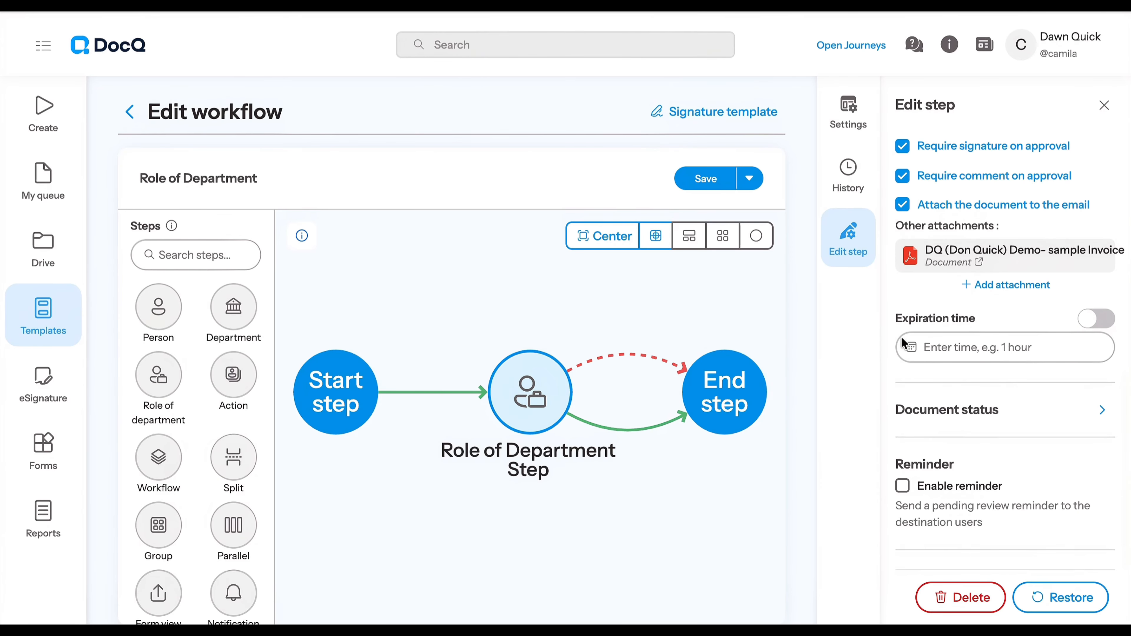
Set the step's expiration time to 1 hour as a plain value rather than an advanced expression
left_click(1086, 321)
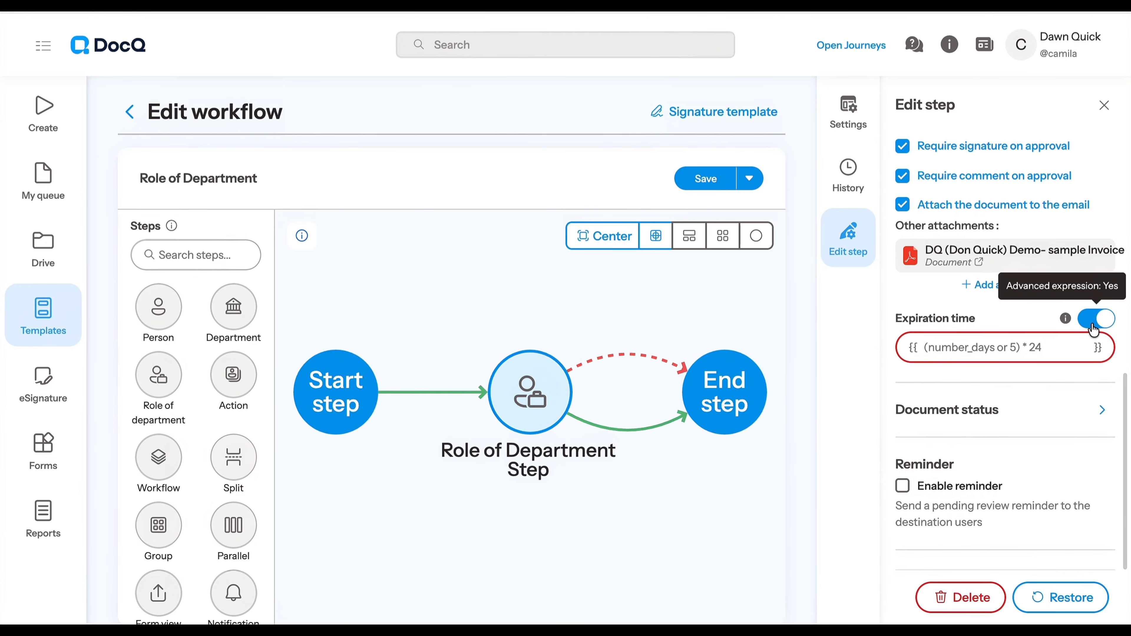
left_click(1094, 330)
left_click(960, 358)
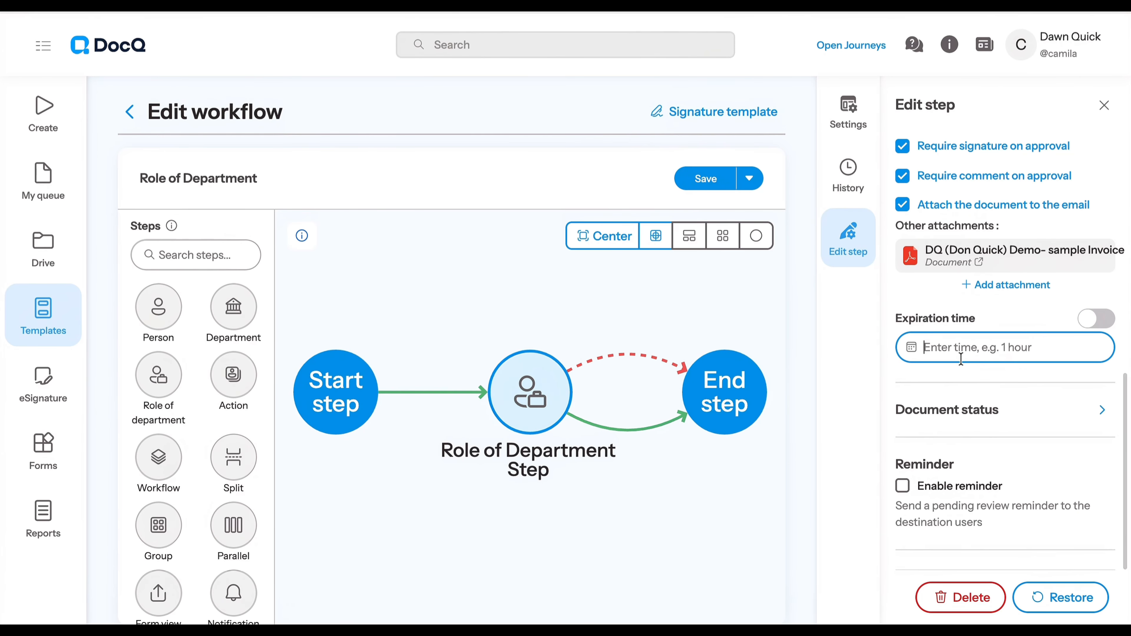
type("1 hou")
left_click(960, 380)
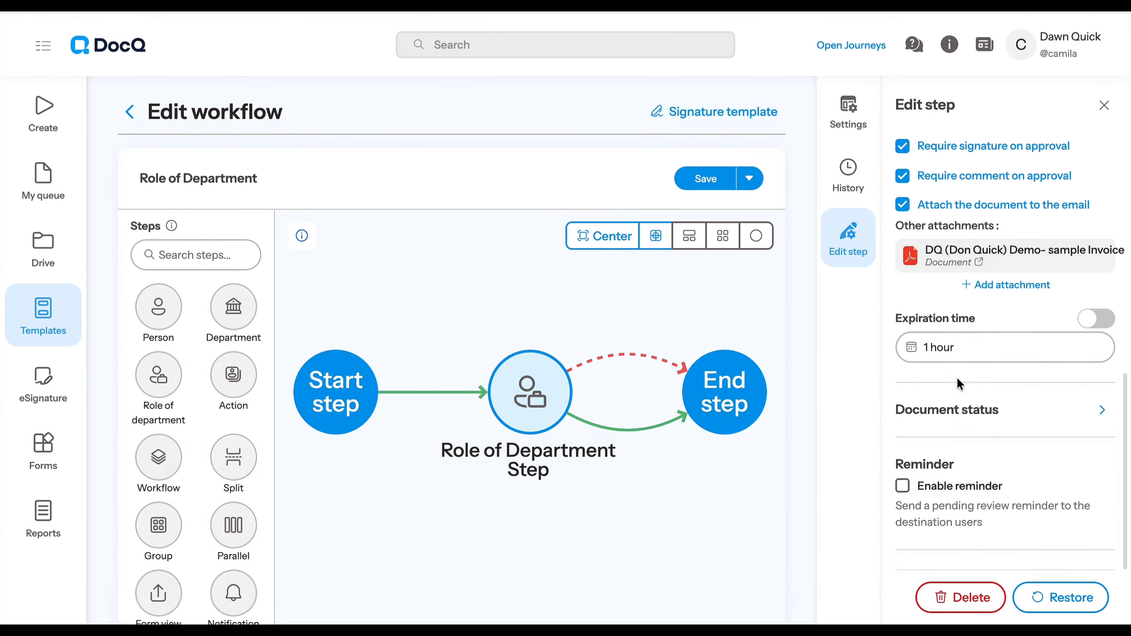
Try entering 1 as an advanced expression for the expiration time
left_click(1094, 318)
left_click(1005, 356)
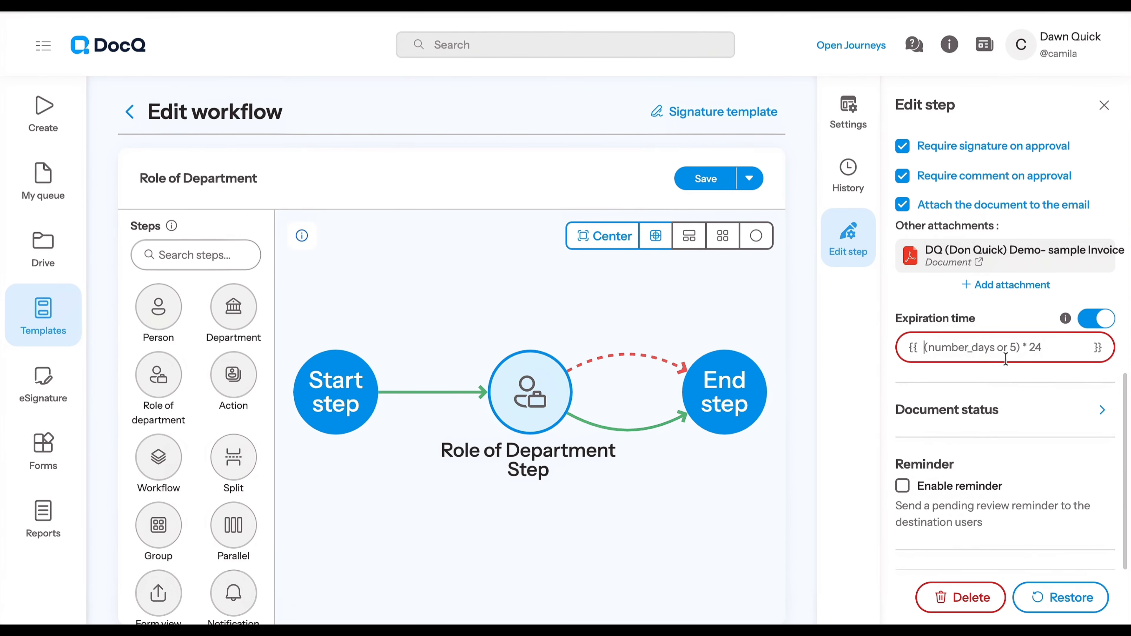
type("1 hour")
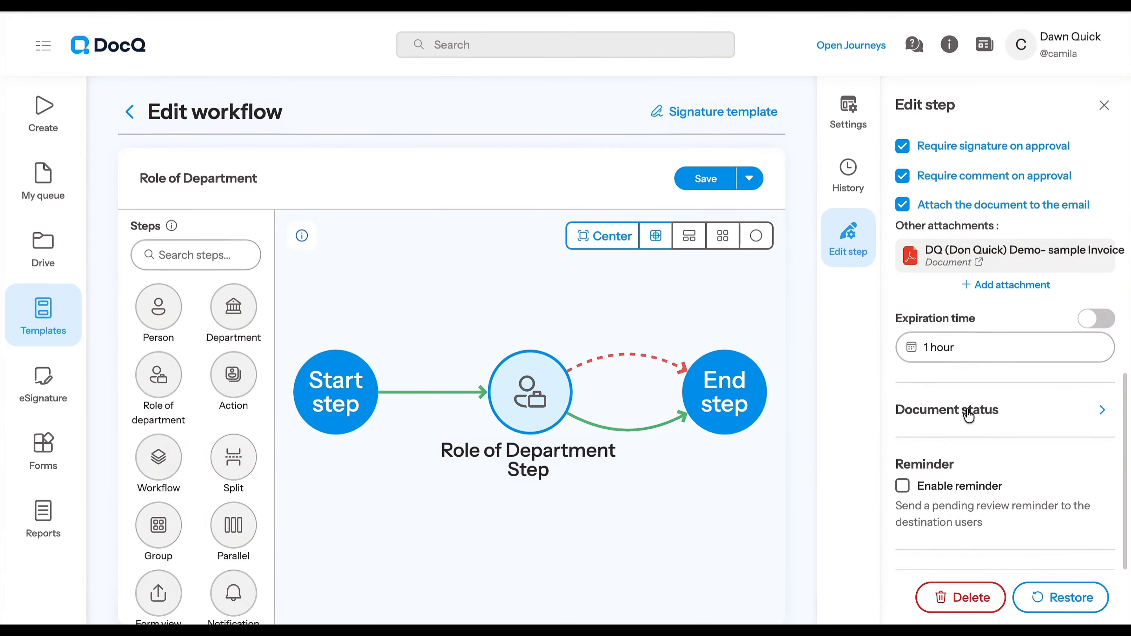
Set the document status to "successfull" both when entering and when leaving this step
left_click(989, 413)
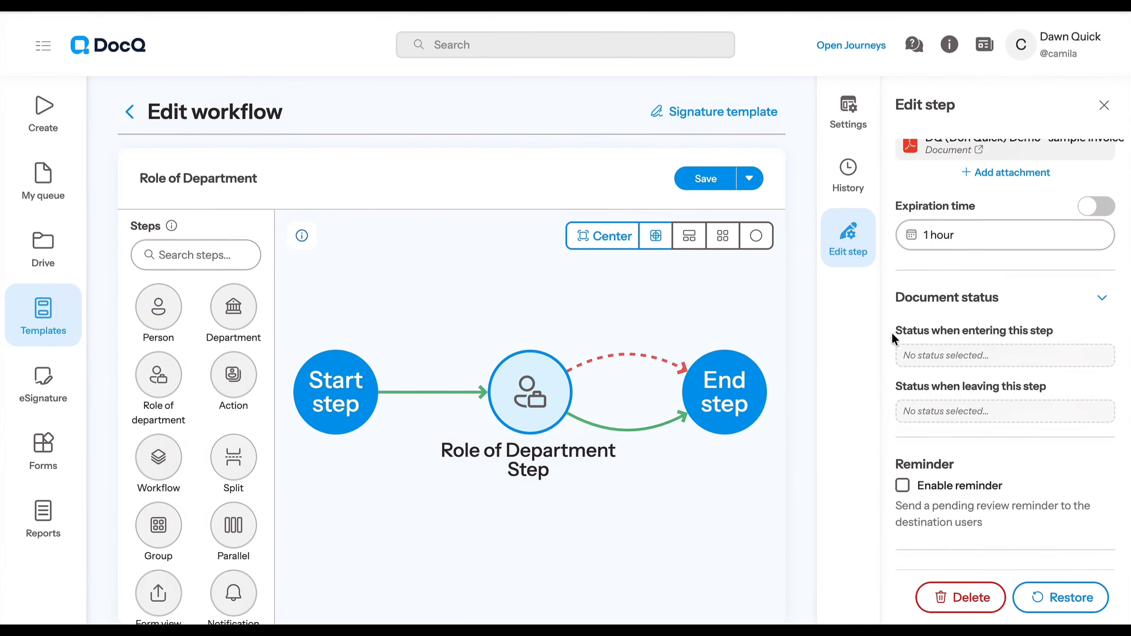
left_click(1000, 354)
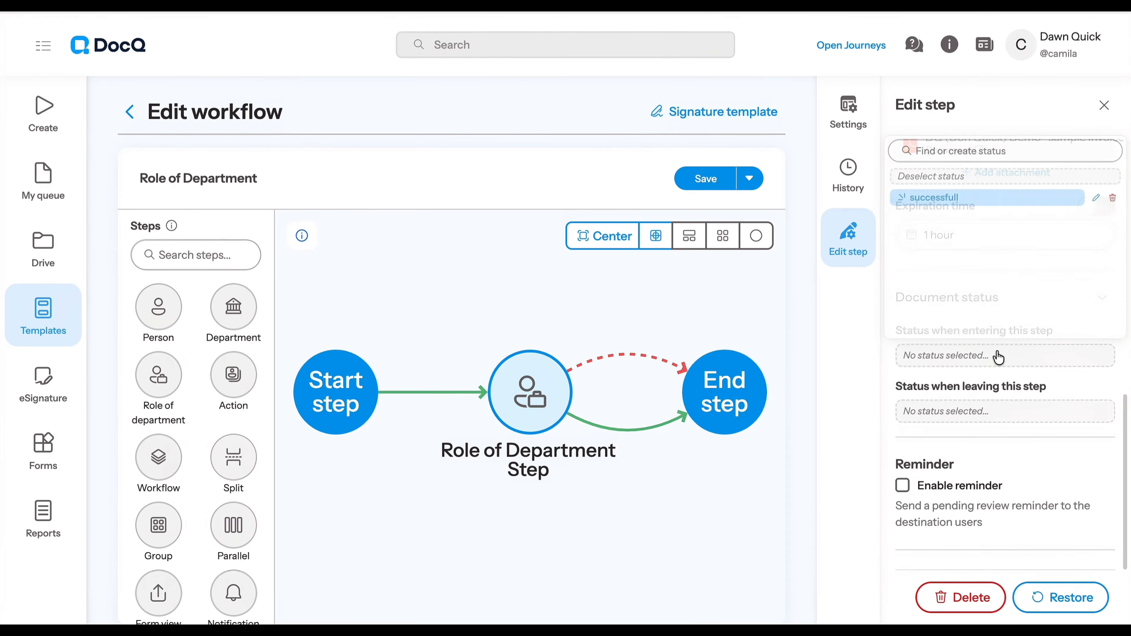
left_click(1012, 199)
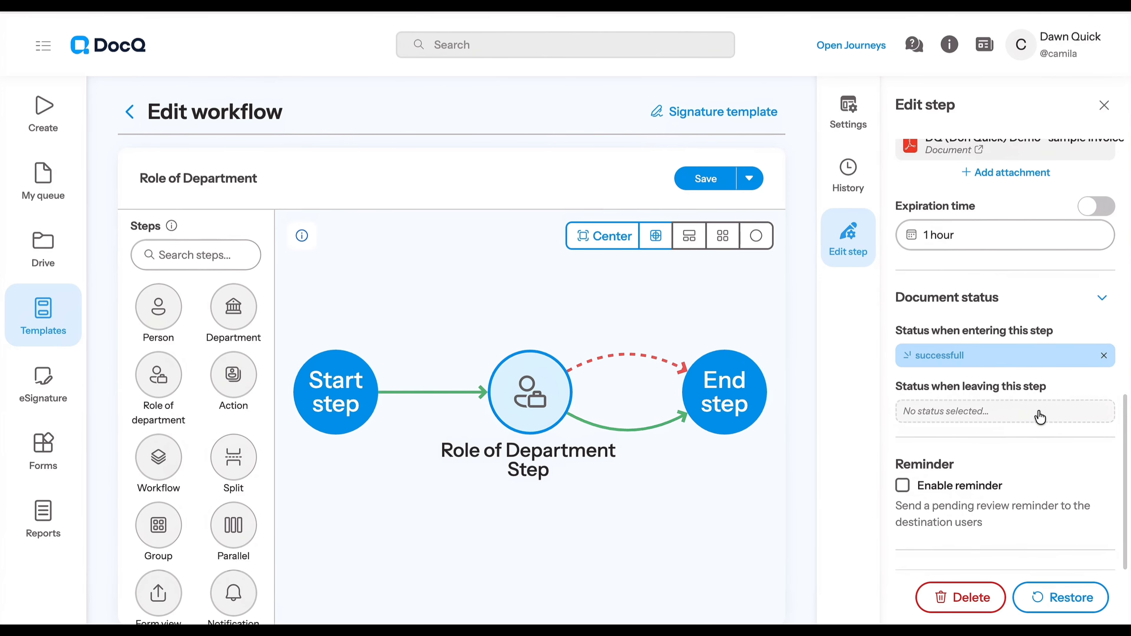
left_click(1017, 417)
left_click(980, 259)
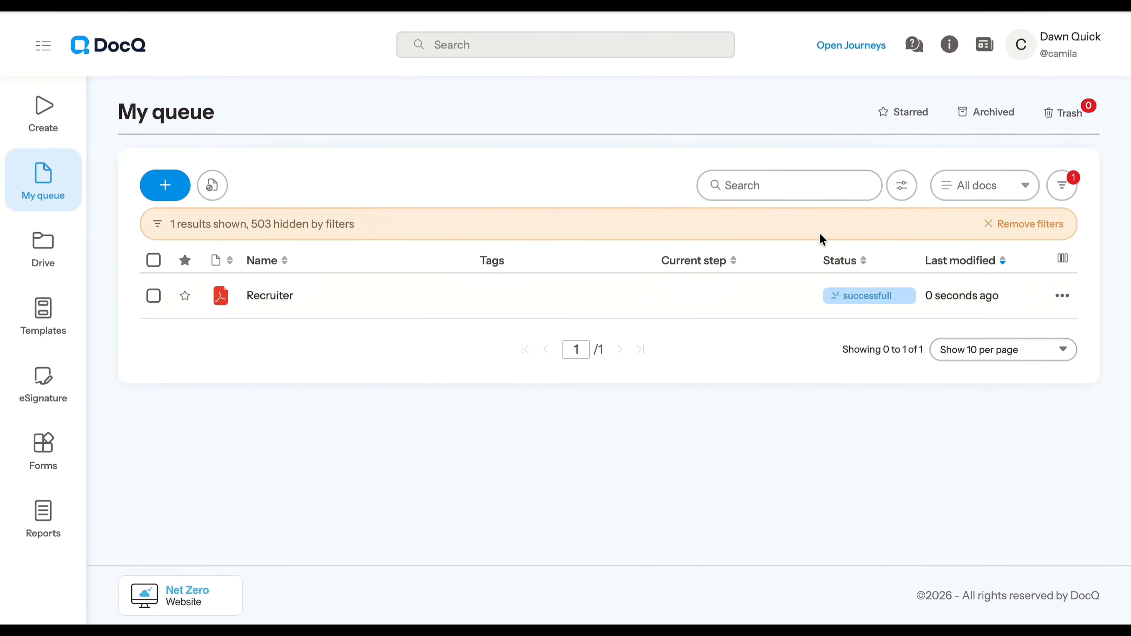
Open the Recruiter document from the queue and review its workflow and status in the document details
left_click(294, 297)
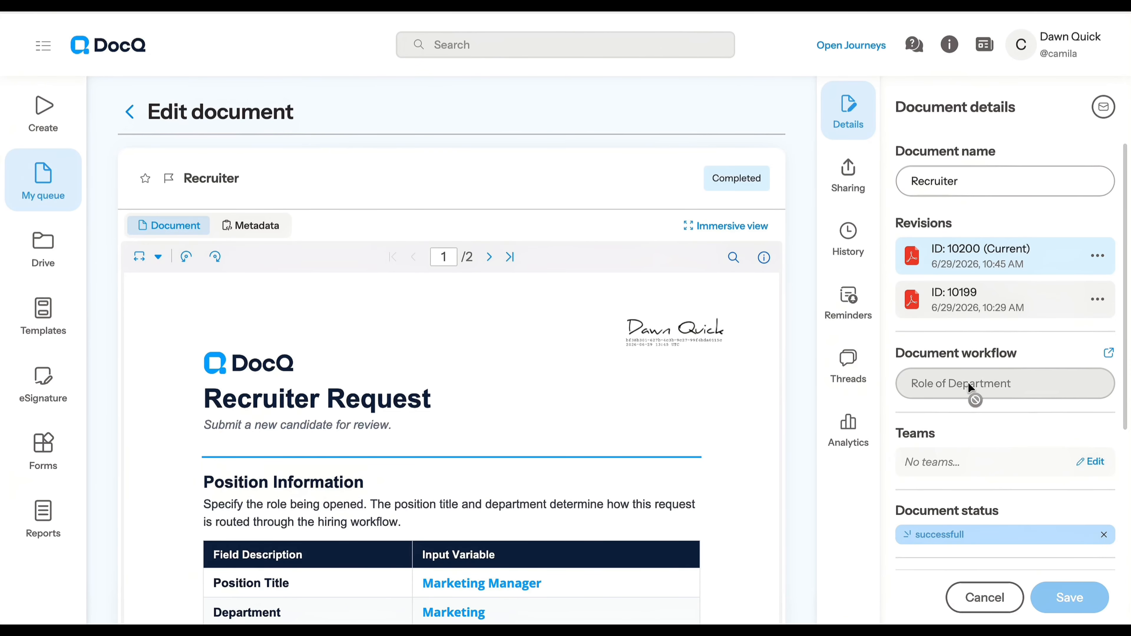
scroll(975, 393, "down", 5)
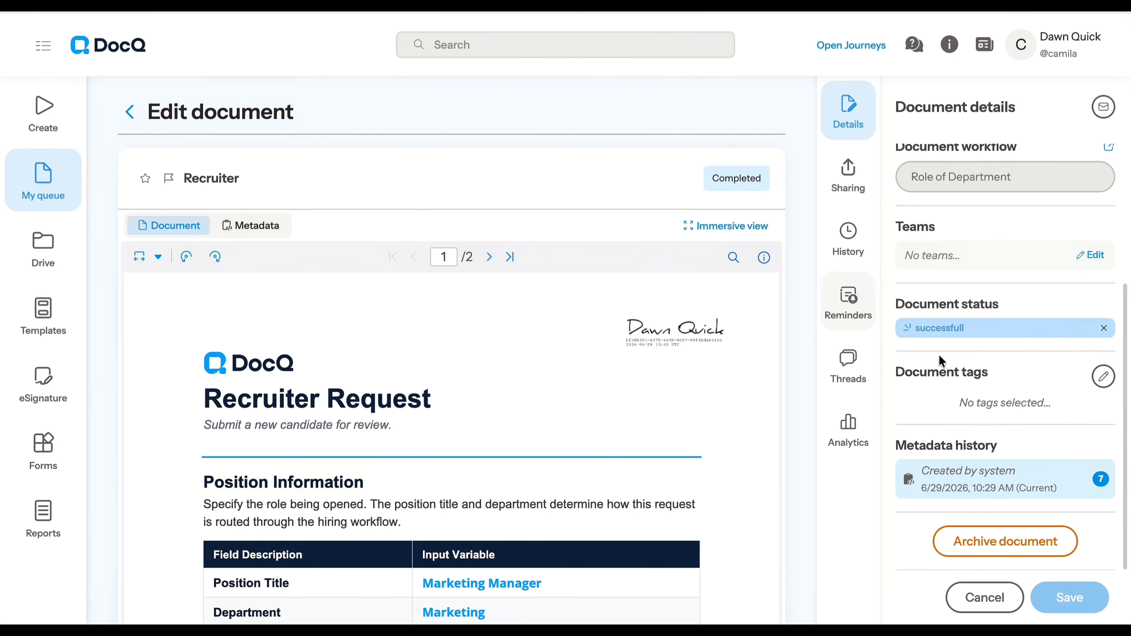
scroll(1049, 359, "up", 1)
scroll(1049, 359, "up", 5)
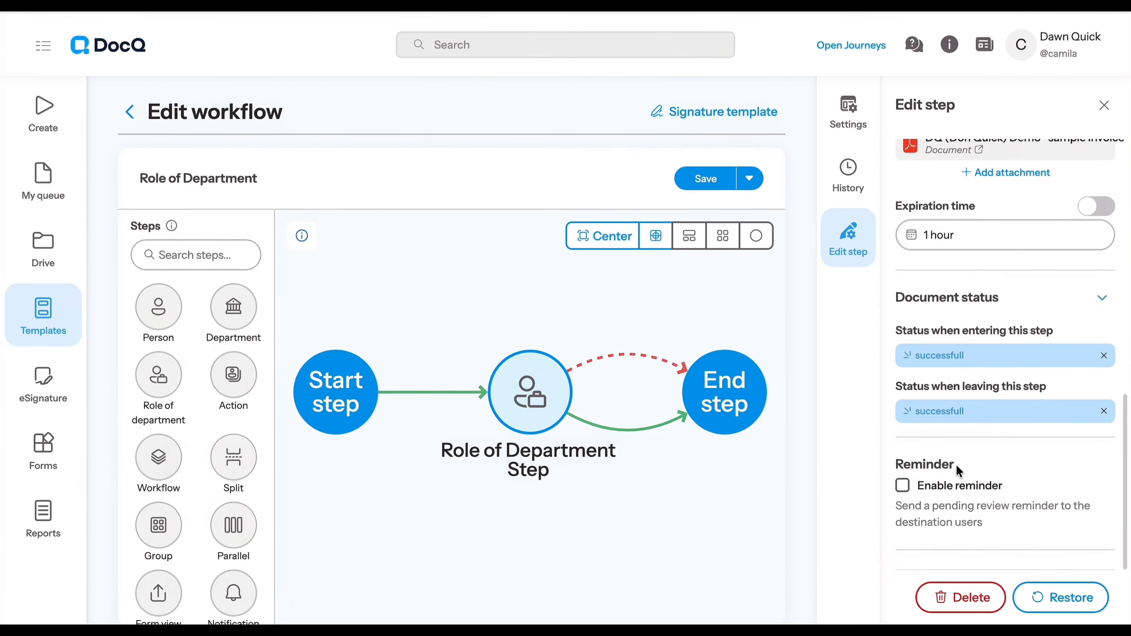
Enable the pending review reminder for the step and set its frequency to 1 hour
left_click(902, 485)
scroll(928, 525, "down", 1)
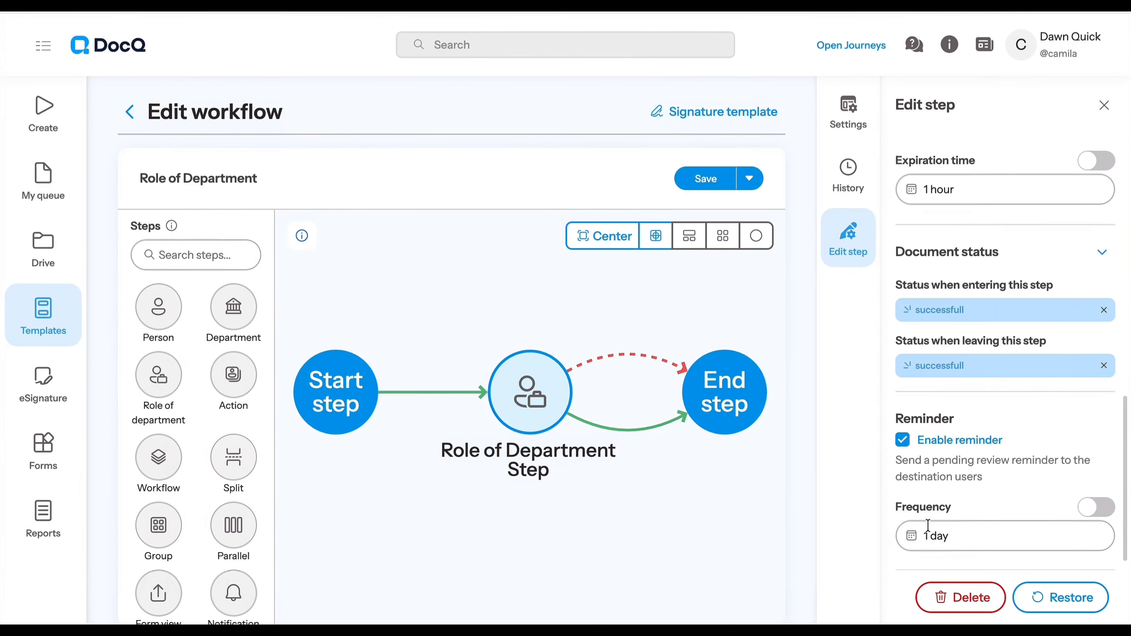
left_click(950, 521)
type("1")
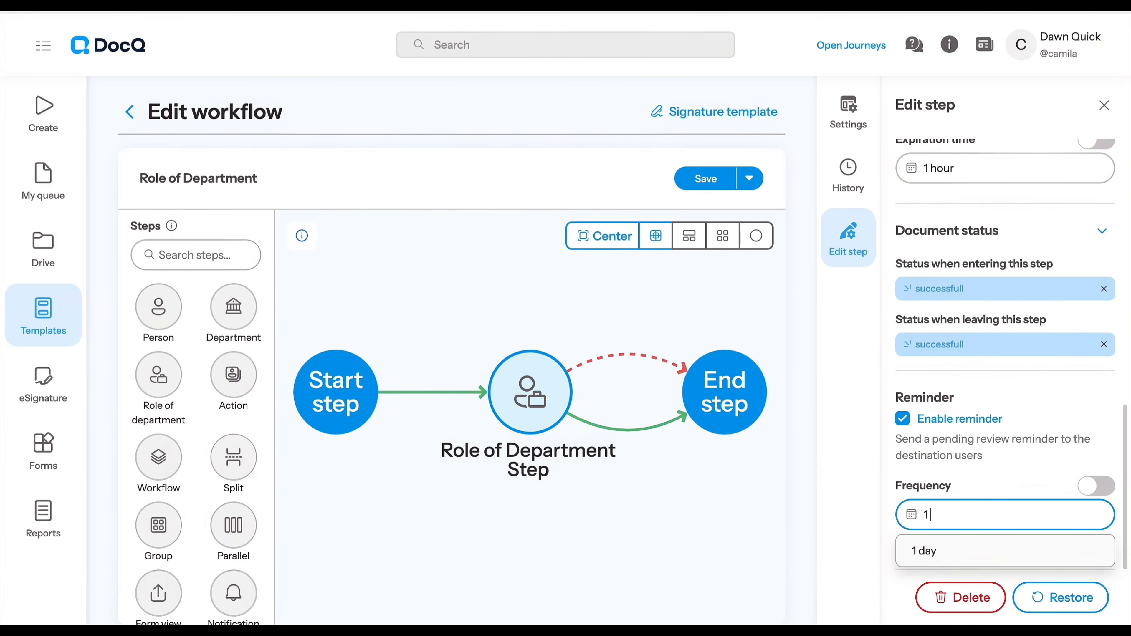
type(" hour")
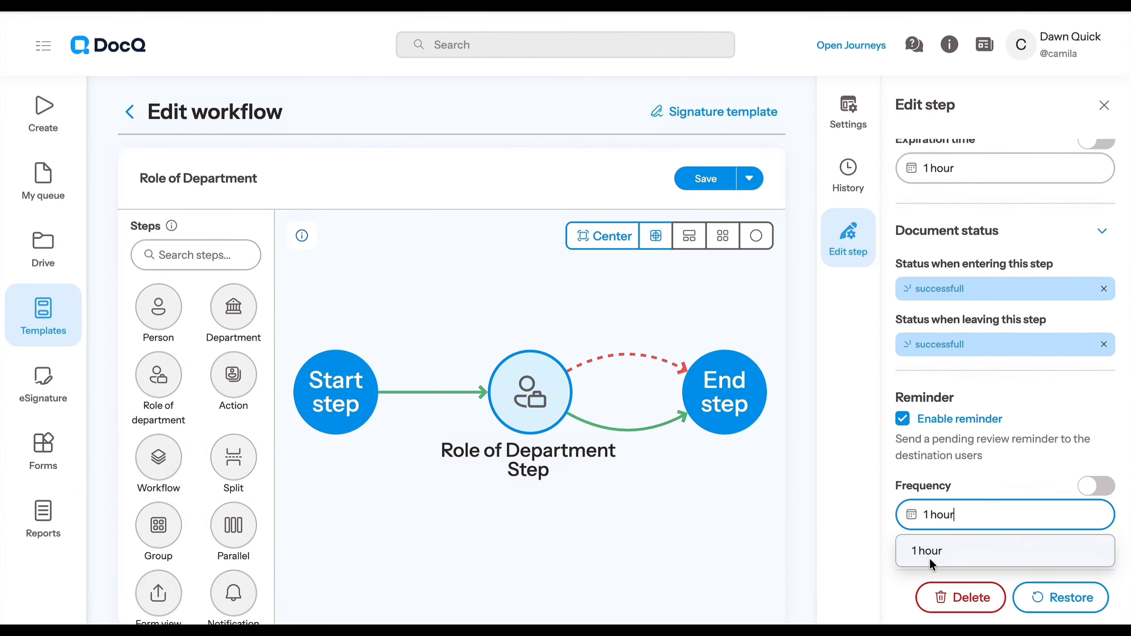
left_click(929, 553)
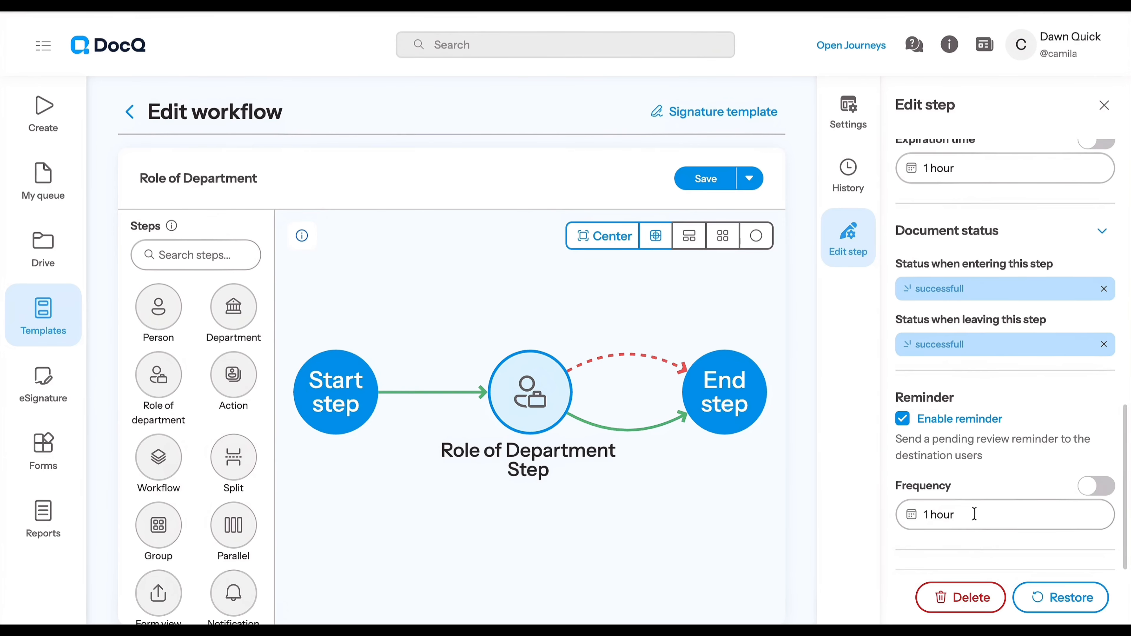
Switch the reminder frequency to an advanced expression and enter 1
left_click(1096, 486)
left_click(1051, 510)
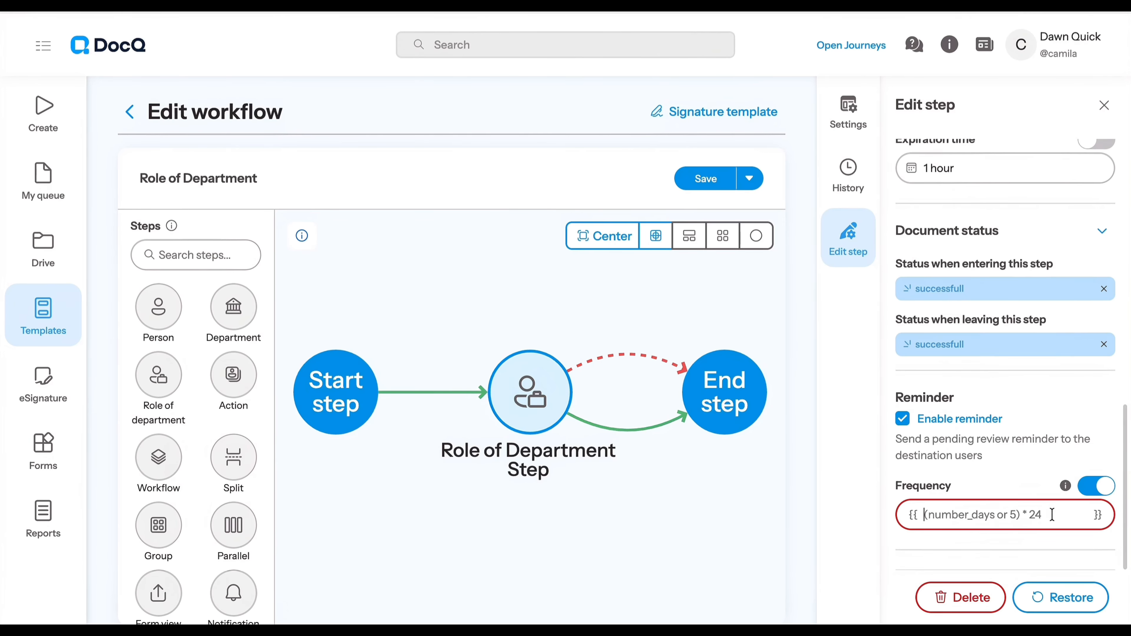
type("1")
left_click(1021, 490)
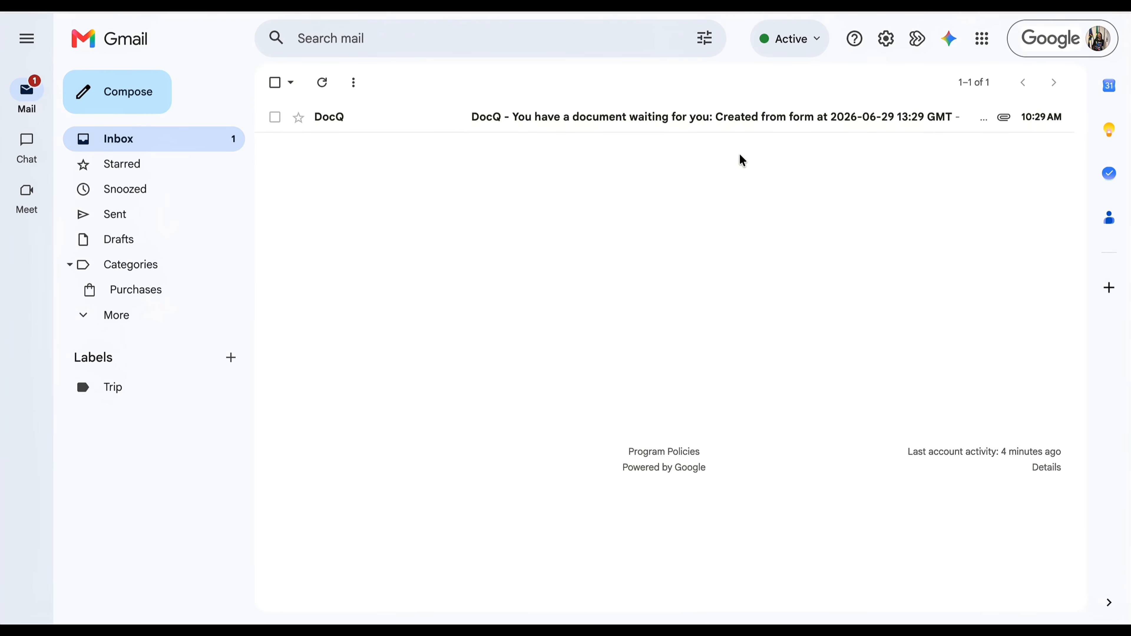
Open the DocQ waiting-document notification in the Gmail inbox, and view the Recruiter document from the DocQ queue
left_click(746, 129)
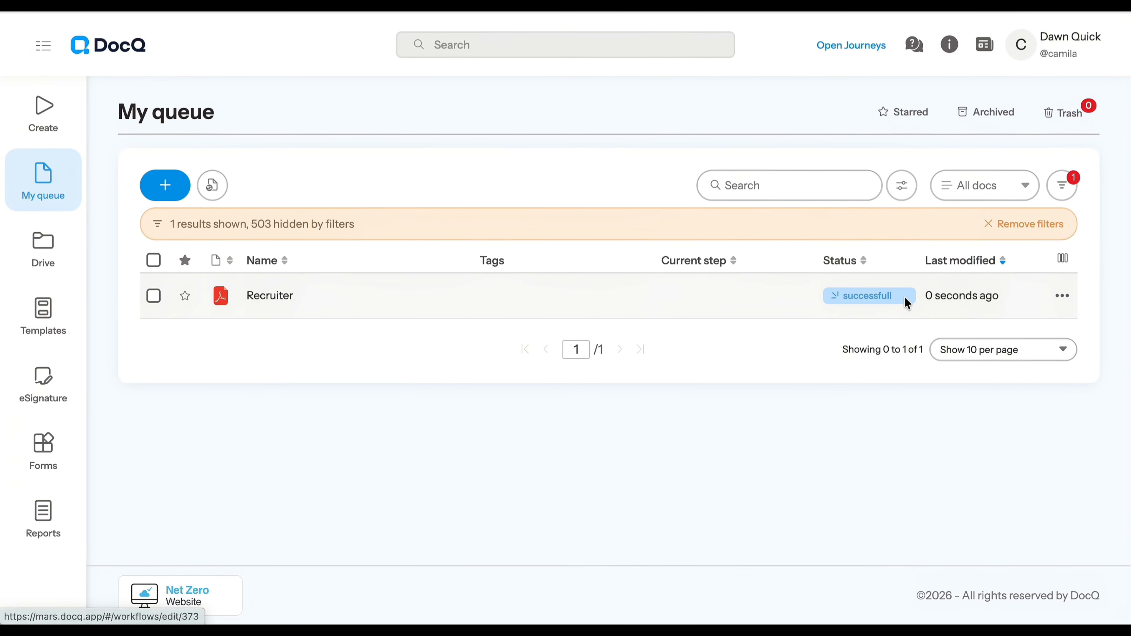
left_click(294, 297)
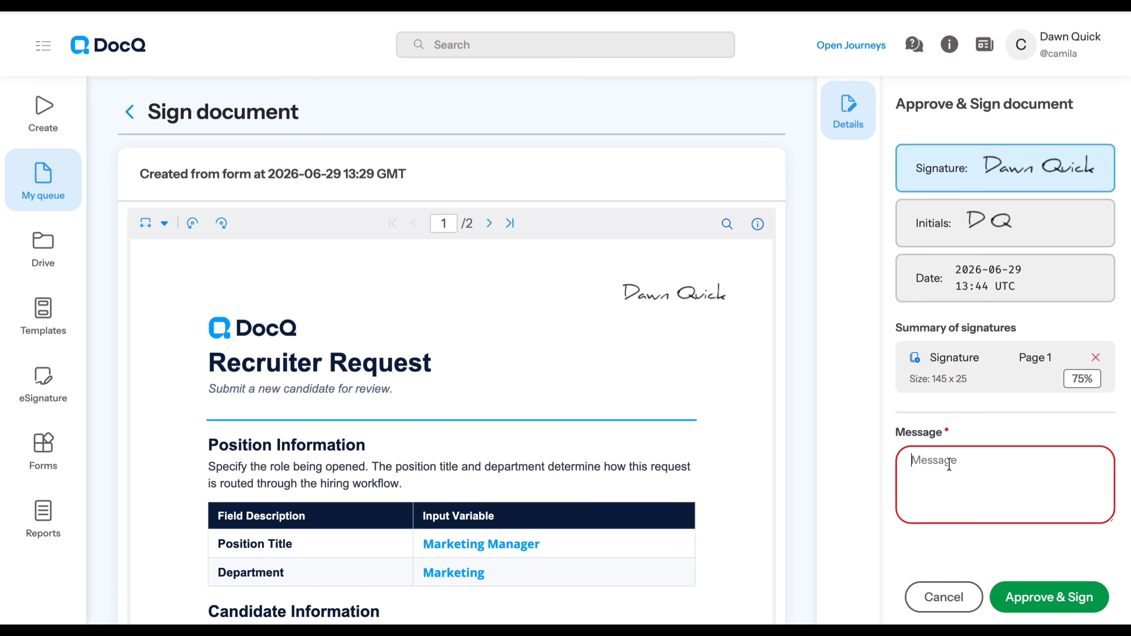
Approve and sign the recruiter request document with the message "All good!" and close the confirmation
type("A")
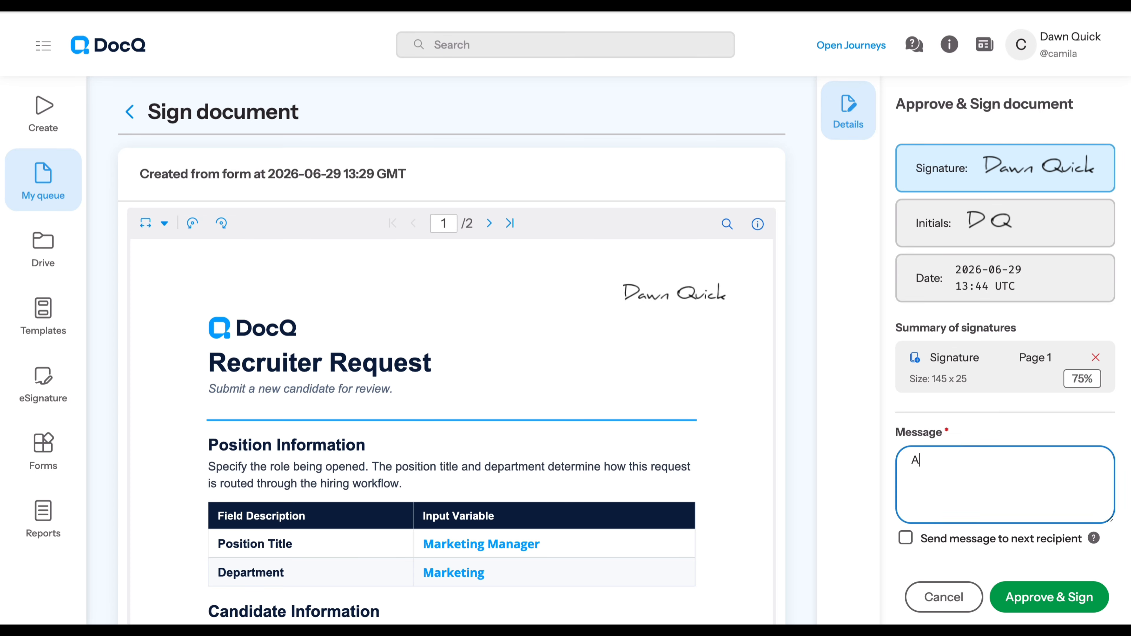
type("ll good!")
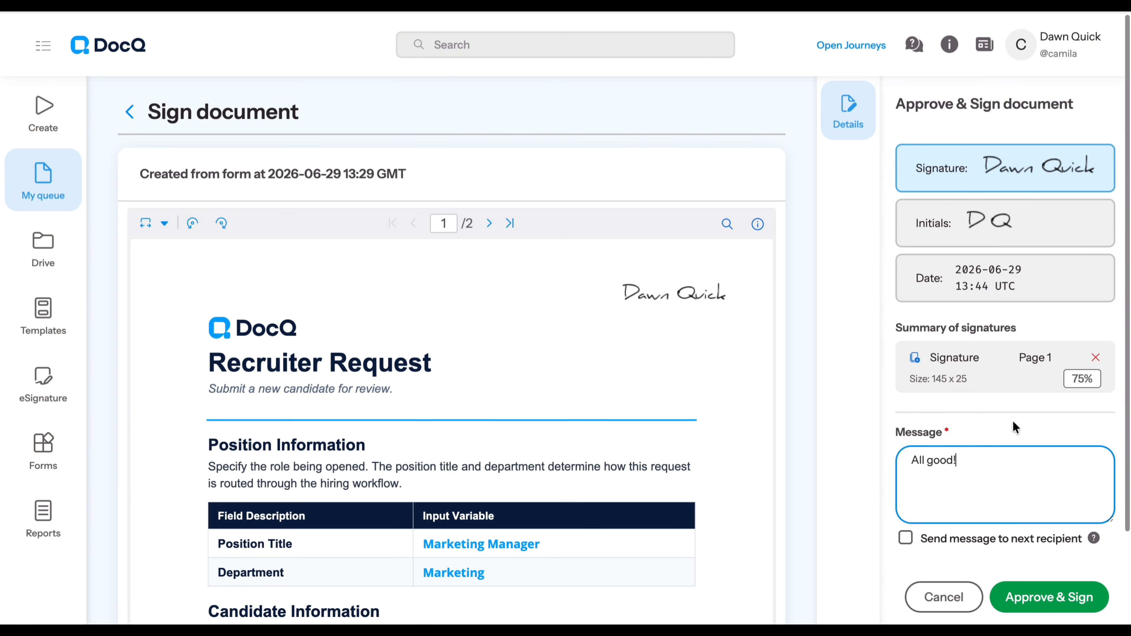
left_click(1053, 589)
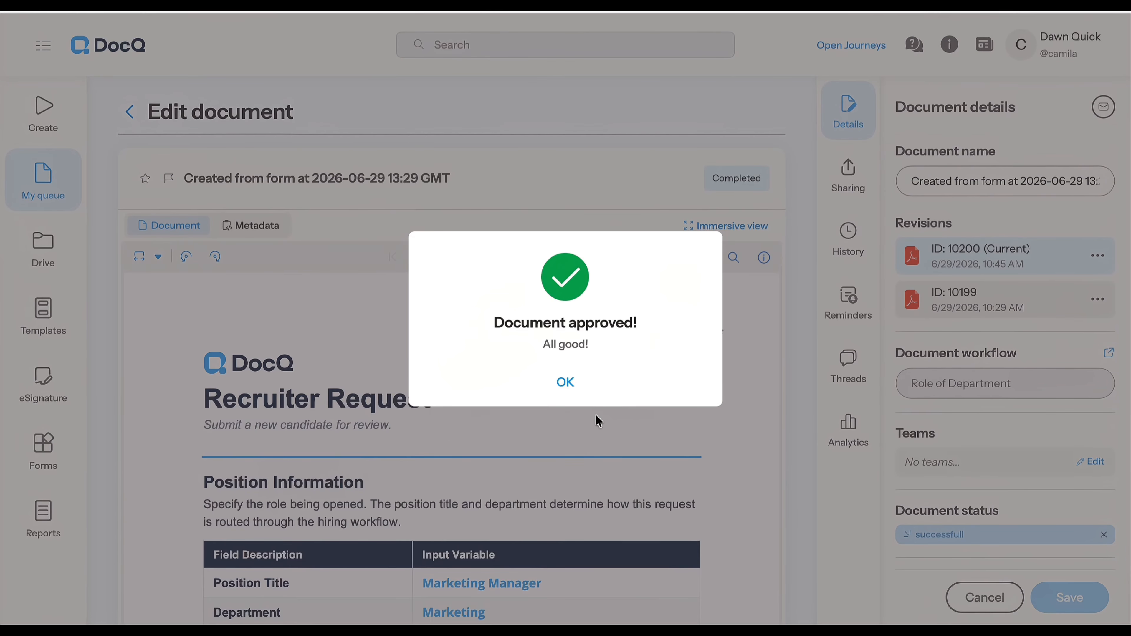
left_click(565, 383)
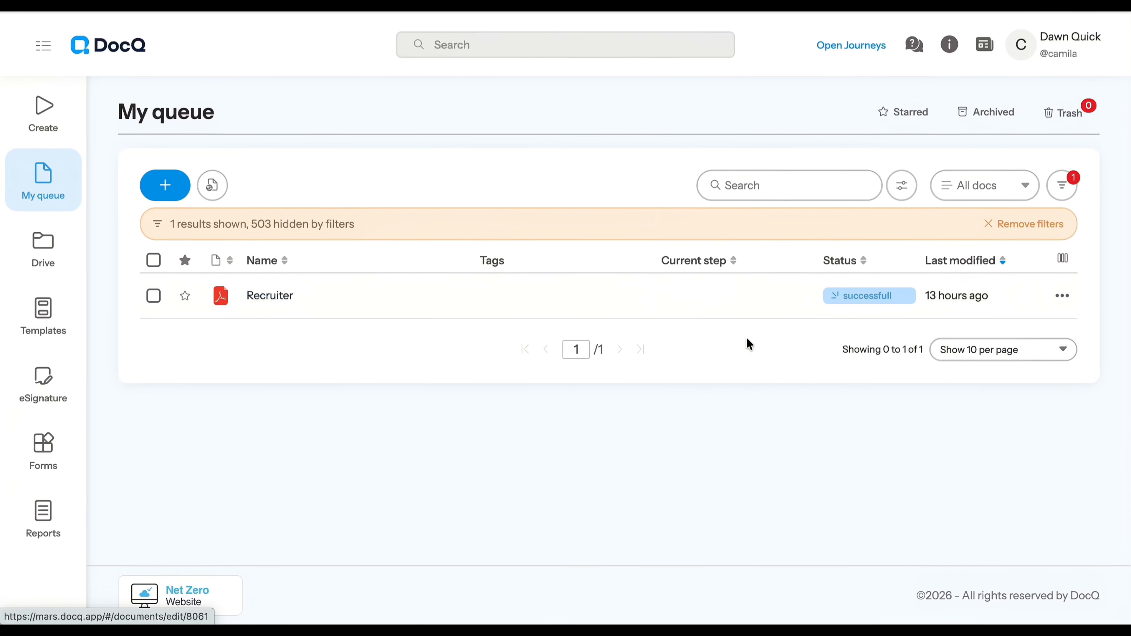
Open the Recruiter document from the queue and examine its history for the Role of Department Step approval
left_click(308, 308)
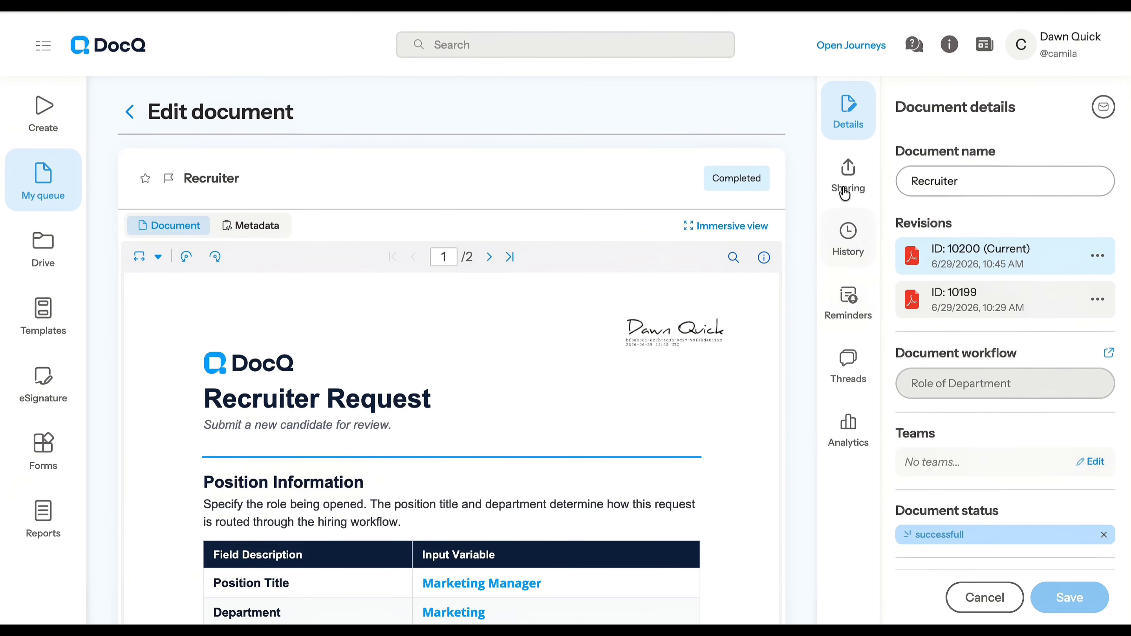
left_click(849, 254)
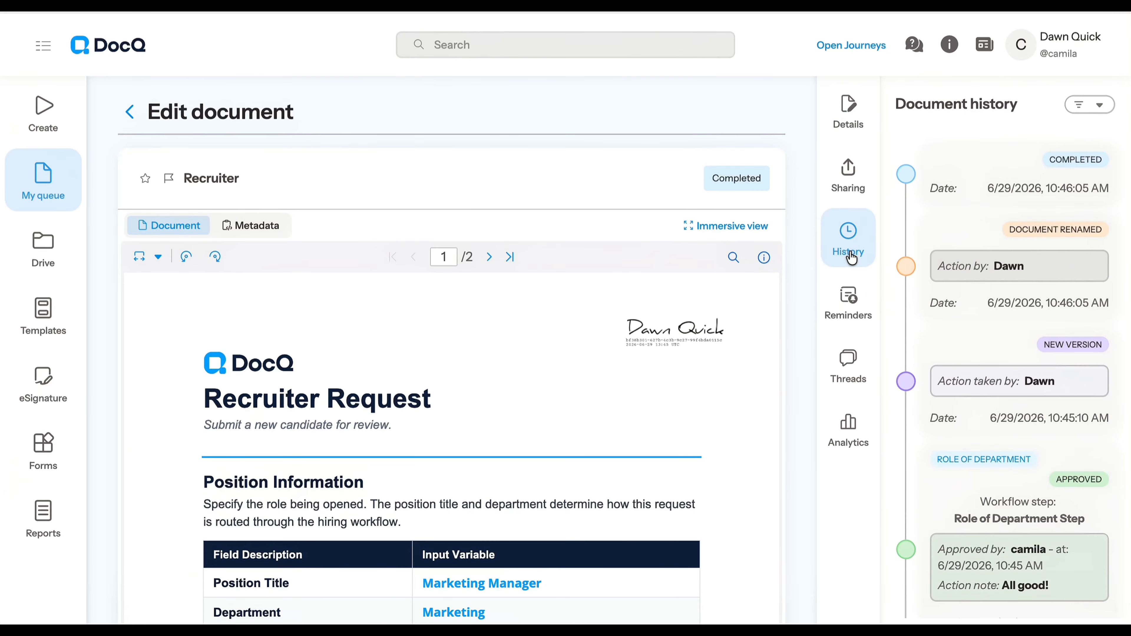
scroll(975, 445, "down", 5)
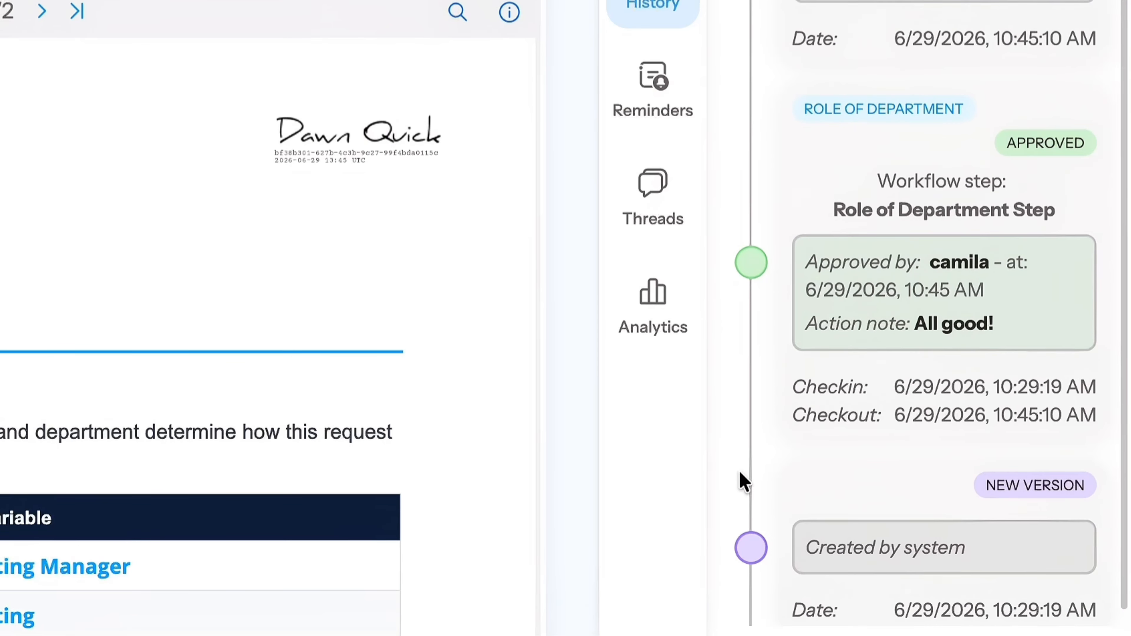
scroll(739, 473, "up", 2)
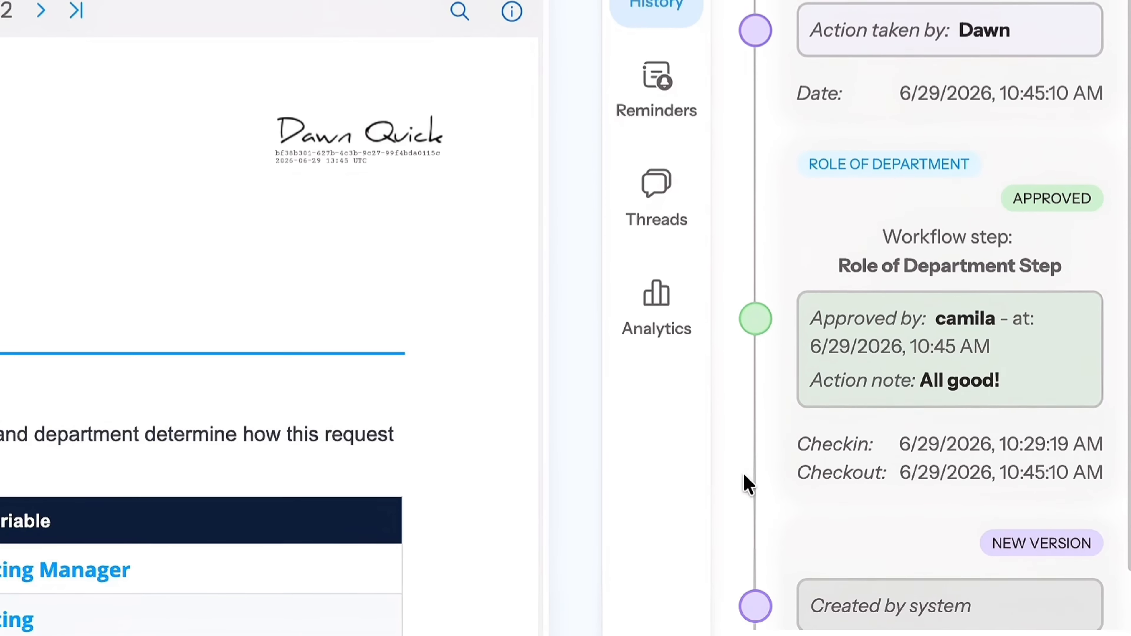
scroll(743, 474, "up", 2)
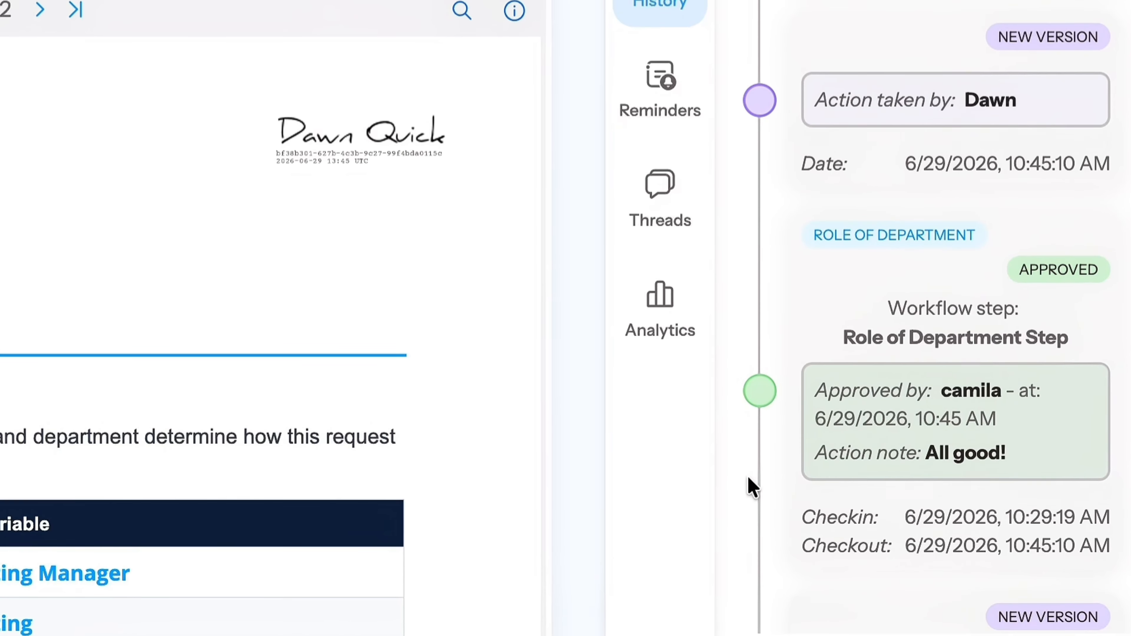
scroll(747, 477, "up", 3)
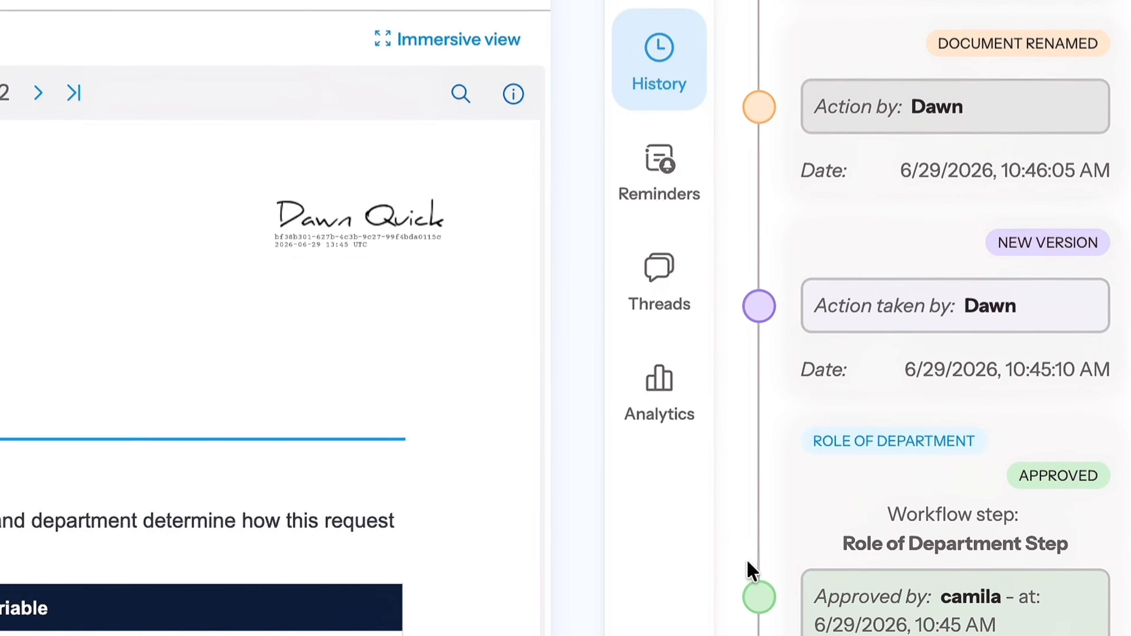